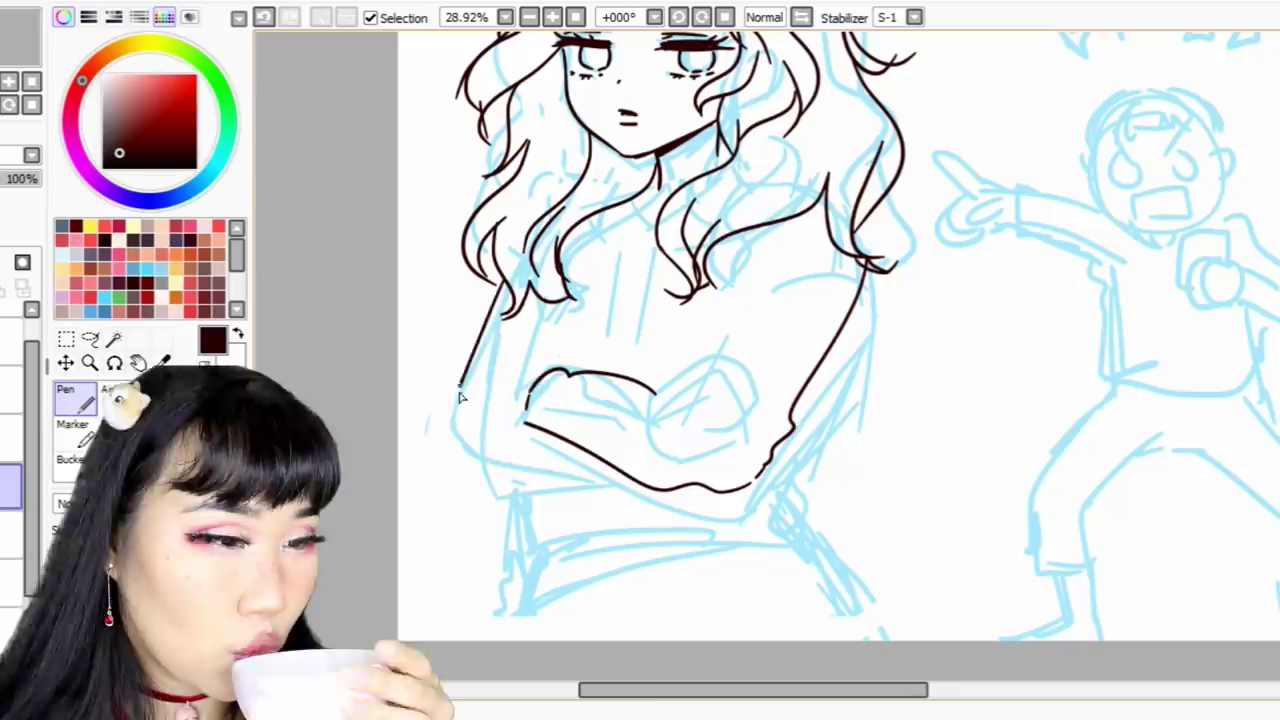
- Ink the outer contour of the left upper arm, elbow and forearm of the crossed arms over the blue sketch
left_click_drag(505, 462, 618, 450)
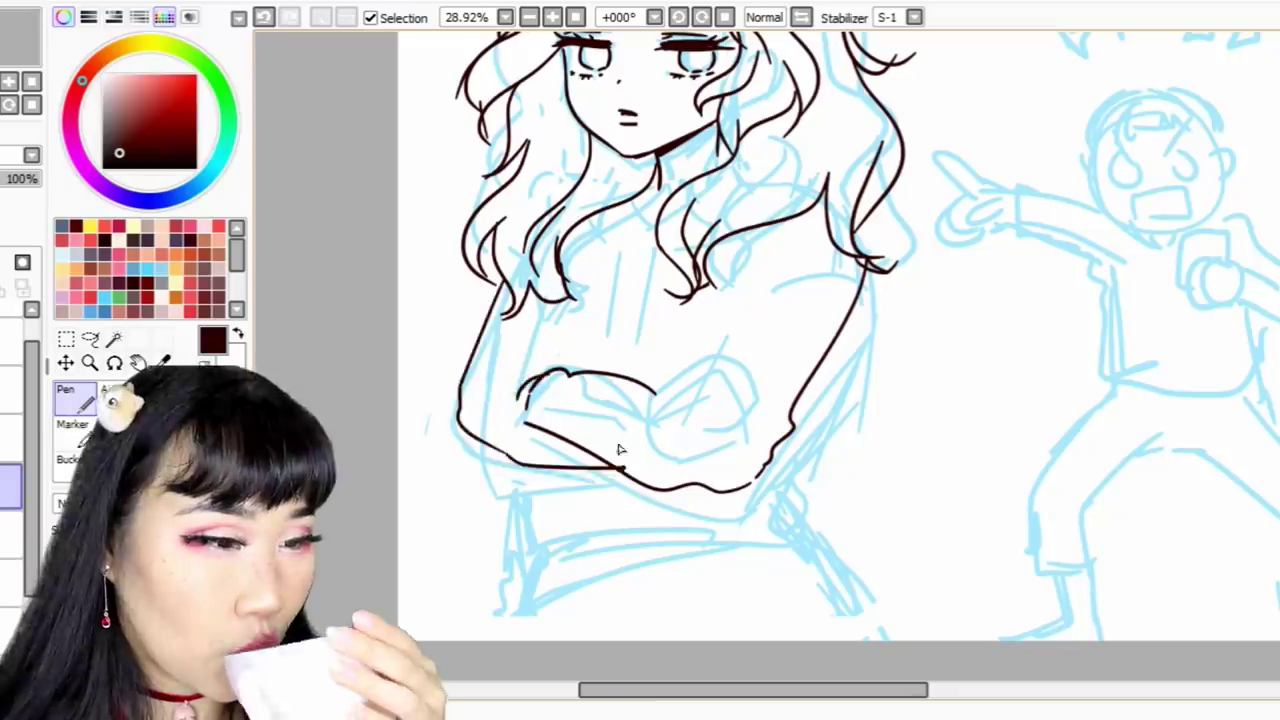
left_click(264, 17)
left_click(264, 17)
left_click_drag(504, 312, 467, 474)
left_click_drag(470, 475, 609, 467)
- Ink the short folds at the crook of the left elbow and the inner edge of that upper arm
left_click_drag(530, 422, 498, 411)
left_click_drag(532, 384, 511, 402)
left_click_drag(550, 303, 525, 384)
- Ink the hand resting on the opposite arm, with its wrist, knuckles and bent fingers
left_click_drag(656, 391, 716, 426)
left_click(264, 17)
mouse_move(668, 366)
left_mouse_down()
mouse_move(739, 362)
mouse_move(747, 407)
left_mouse_up()
mouse_move(718, 394)
left_mouse_down()
mouse_move(734, 426)
mouse_move(714, 436)
left_mouse_up()
left_click_drag(660, 397, 699, 406)
left_click_drag(659, 391, 671, 369)
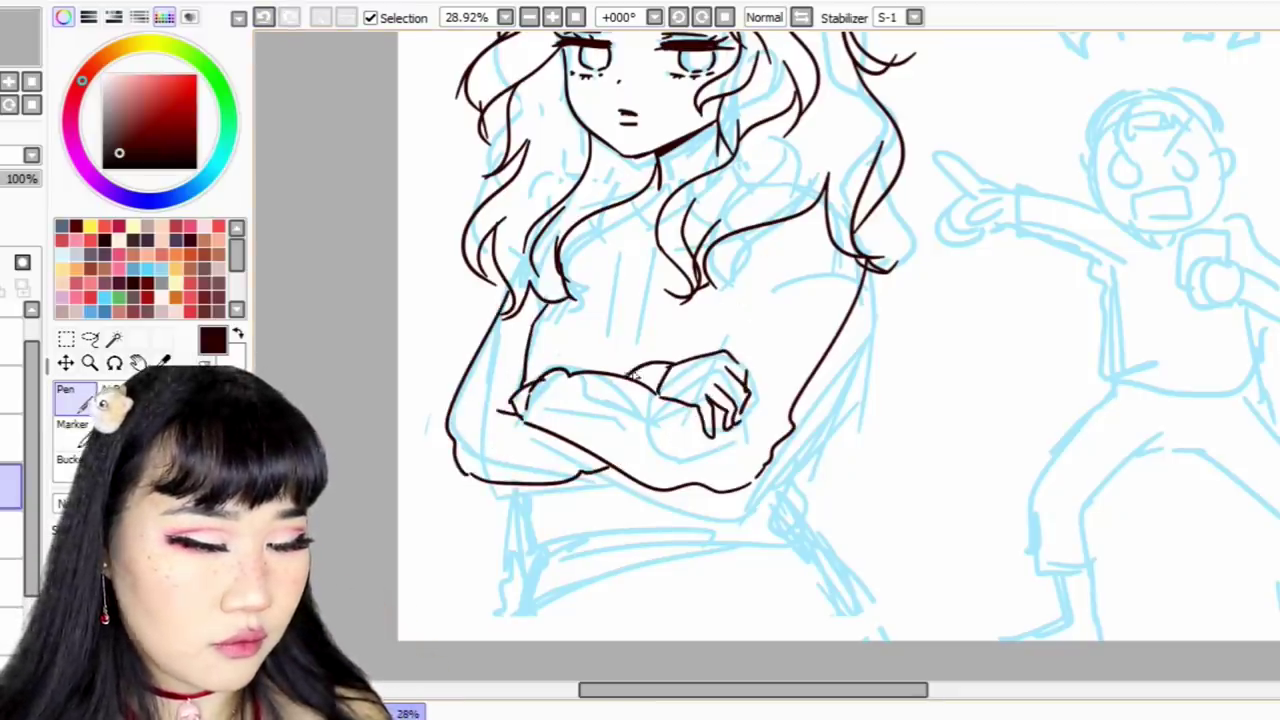
left_click_drag(728, 438, 744, 414)
- Ink the inner edge and fold of the right upper arm, plus the side and lower edge of the shirt
left_click_drag(765, 269, 709, 349)
left_click_drag(745, 298, 728, 305)
scroll(760, 310, "down", 1)
left_click_drag(781, 358, 776, 437)
left_click_drag(774, 437, 672, 440)
left_click_drag(508, 404, 621, 439)
key("ctrl+z")
- Ink the trouser waistband below the shirt and the outer hip line on both sides
mouse_move(528, 495)
left_mouse_down()
mouse_move(755, 438)
mouse_move(777, 457)
left_mouse_up()
left_click_drag(777, 442, 779, 459)
left_click_drag(532, 498, 530, 559)
left_click_drag(779, 458, 843, 559)
- Ink the trousers' fly, crotch creases and side seam down to the edge of the canvas
left_click_drag(718, 516, 619, 597)
left_click(264, 17)
scroll(783, 355, "down", 3)
scroll(785, 355, "up", 1)
left_click(268, 17)
left_click(268, 17)
left_click_drag(781, 538, 807, 597)
left_click_drag(676, 546, 682, 572)
left_click(267, 18)
left_click_drag(692, 545, 698, 596)
left_click(267, 18)
mouse_move(677, 546)
left_mouse_down()
mouse_move(781, 556)
mouse_move(762, 542)
mouse_move(616, 597)
left_mouse_up()
- Hide the blue sketch so that only the inked line art shows
left_click_drag(34, 560, 36, 609)
left_click(2, 650)
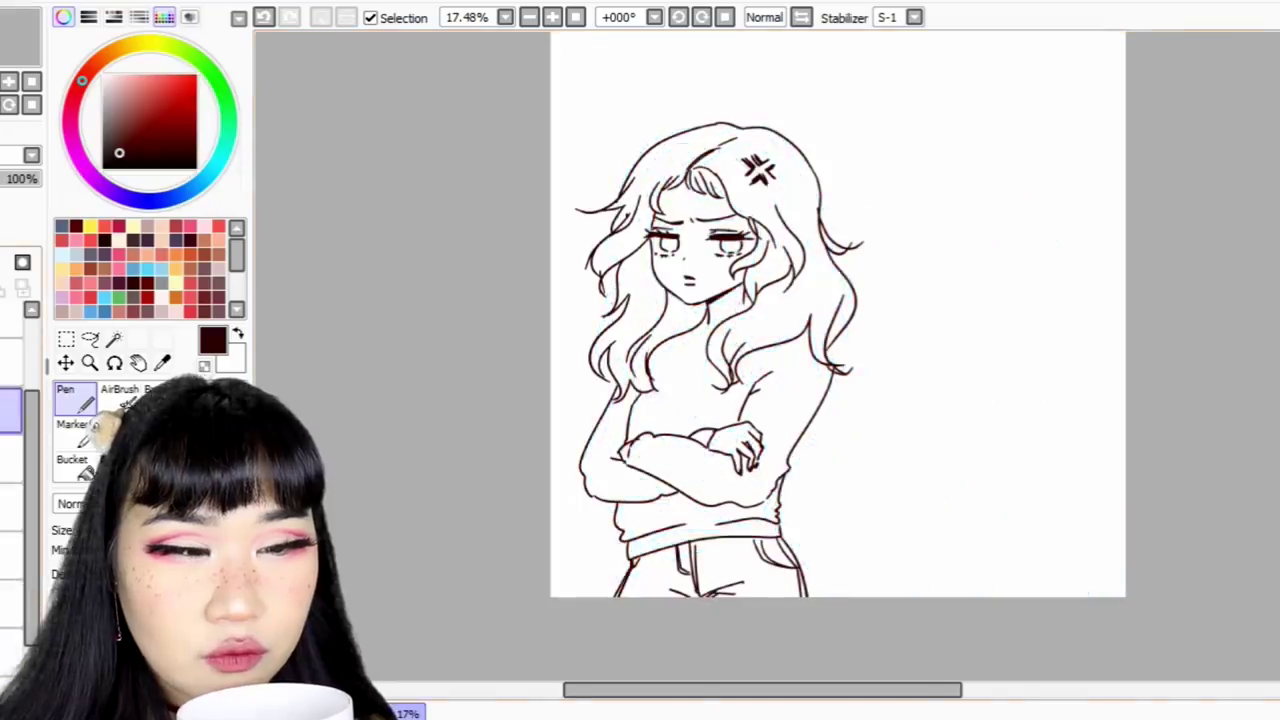
scroll(1277, 484, "up", 4)
scroll(1275, 484, "up", 2)
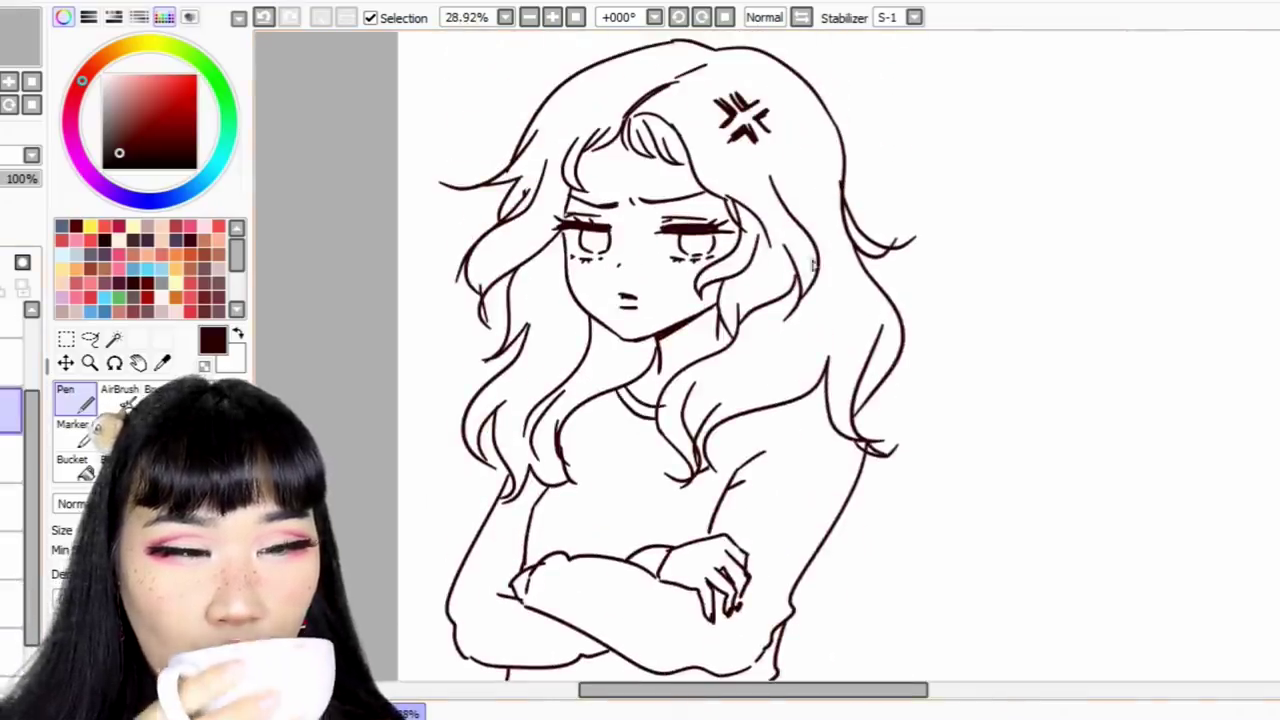
- Redraw the shirt's side edge, the trouser waistband and the outer hip line with the Pen
scroll(805, 318, "down", 3)
mouse_move(785, 524)
left_mouse_down()
mouse_move(545, 560)
mouse_move(771, 569)
mouse_move(668, 498)
mouse_move(776, 485)
left_mouse_up()
key("n")
left_click_drag(527, 538, 766, 503)
left_click_drag(765, 506, 810, 618)
mouse_move(530, 543)
left_mouse_down()
mouse_move(514, 618)
mouse_move(501, 619)
left_mouse_up()
key("ctrl+z")
mouse_move(581, 585)
left_mouse_down()
mouse_move(616, 619)
mouse_move(725, 578)
left_mouse_up()
left_click(264, 17)
left_click_drag(602, 532, 630, 617)
mouse_move(595, 534)
left_mouse_down()
mouse_move(626, 614)
mouse_move(705, 597)
left_mouse_up()
triple_click(264, 17)
- Erase part of the trousers' left crotch crease, and ink the fly, the right pocket and the side seam
left_click(118, 434)
left_click_drag(586, 588, 612, 597)
left_click(88, 395)
left_click_drag(632, 521, 646, 617)
mouse_move(608, 527)
left_mouse_down()
mouse_move(637, 600)
mouse_move(630, 558)
left_mouse_up()
key("ctrl+z")
left_click_drag(635, 521, 651, 617)
left_click_drag(720, 509, 792, 552)
left_click_drag(786, 556, 798, 612)
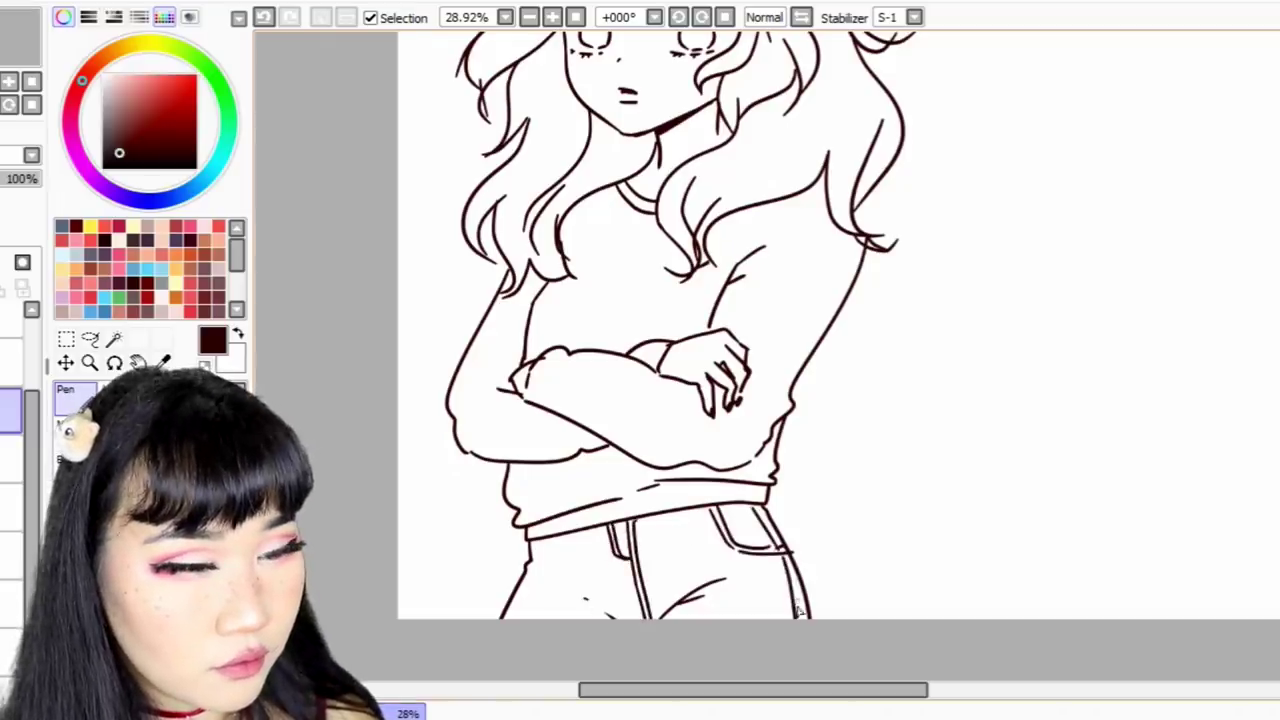
- Redraw the outer contour of the right upper arm and ink a short sleeve hem across it
scroll(738, 292, "up", 2)
scroll(680, 355, "down", 1)
left_click_drag(866, 334, 816, 430)
left_click(264, 17)
left_click(264, 17)
left_click_drag(770, 358, 830, 398)
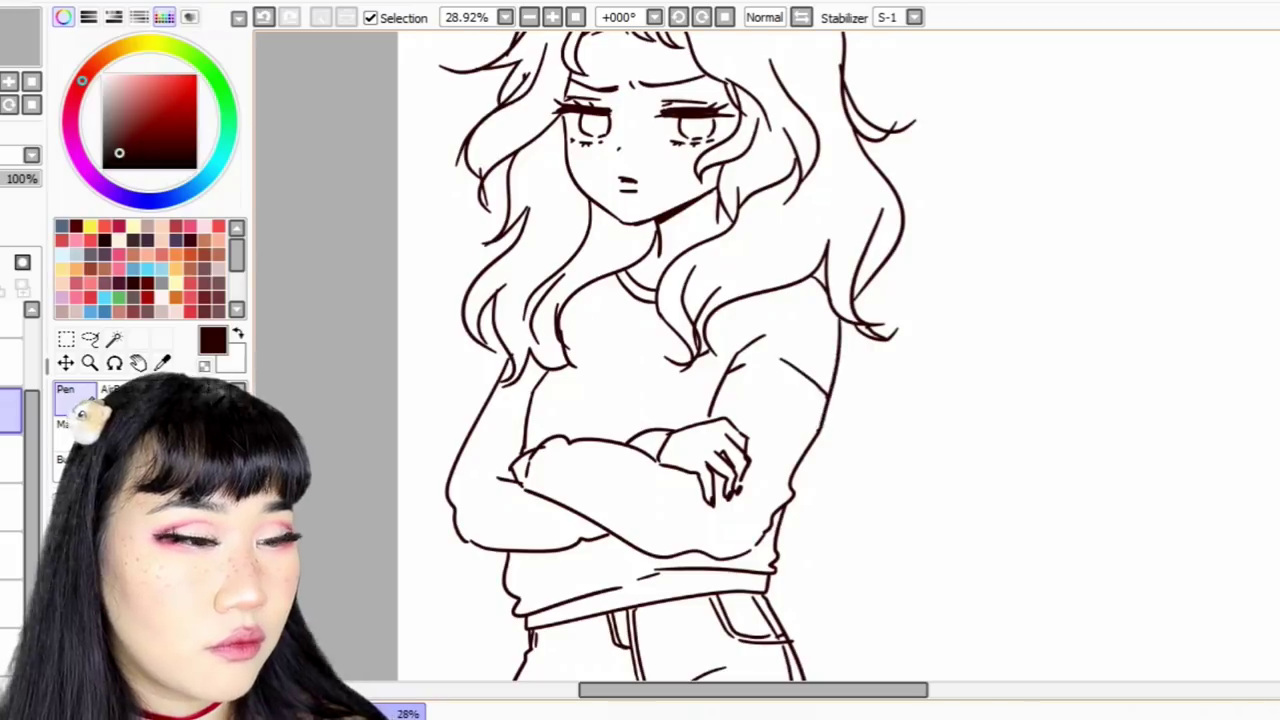
- Rework the ends of the hair locks falling over the left side of the chest on the hair layer
scroll(660, 360, "up", 2)
left_click(10, 458)
mouse_move(618, 380)
left_mouse_down()
mouse_move(543, 466)
mouse_move(534, 458)
left_mouse_up()
key("n")
left_click_drag(544, 404, 577, 478)
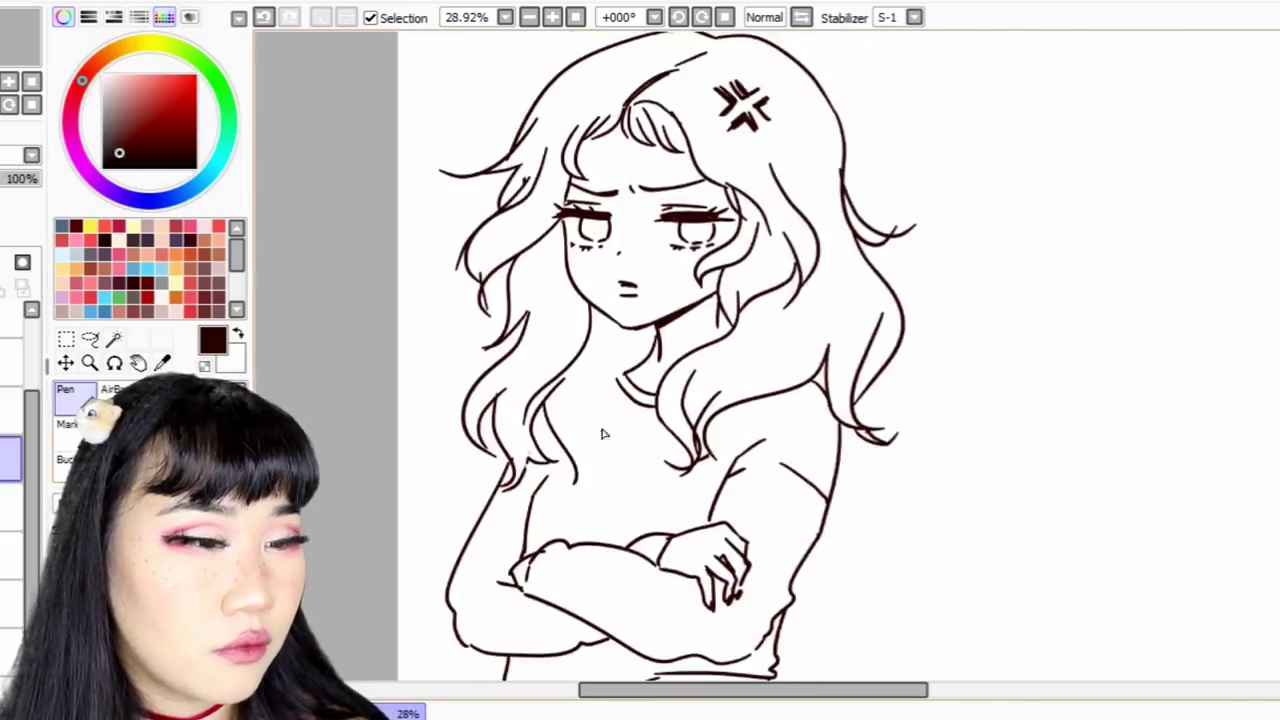
left_click_drag(622, 376, 602, 466)
left_click_drag(602, 466, 576, 446)
key("ctrl+z")
- Erase the inner hair locks on the right side, from beside the cheek down to the chest and shoulder
key("e")
mouse_move(690, 466)
left_mouse_down()
mouse_move(686, 402)
mouse_move(838, 362)
left_mouse_up()
mouse_move(798, 298)
left_mouse_down()
mouse_move(783, 214)
mouse_move(755, 294)
left_mouse_up()
scroll(764, 83, "up", 1)
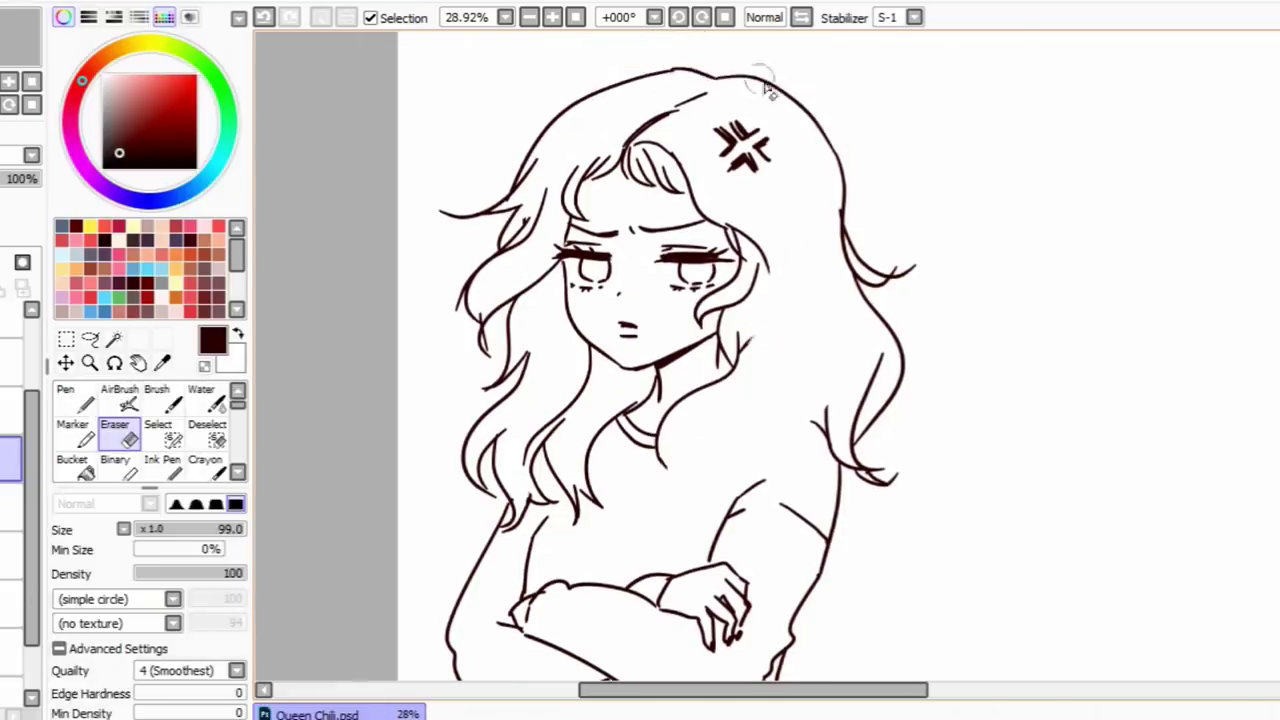
left_click_drag(760, 346, 664, 452)
- Ink new wavy hair locks beside the right cheek and down over the right side of the chest
key("n")
left_click_drag(722, 311, 742, 377)
mouse_move(785, 279)
left_mouse_down()
mouse_move(774, 388)
mouse_move(762, 387)
left_mouse_up()
left_click_drag(719, 362, 670, 482)
left_click_drag(714, 412, 680, 512)
left_click_drag(806, 361, 718, 510)
- Erase the outer hair tip above the right shoulder and redraw it as a curled, pointed lock
scroll(766, 376, "up", 1)
key("e")
left_click_drag(842, 510, 834, 484)
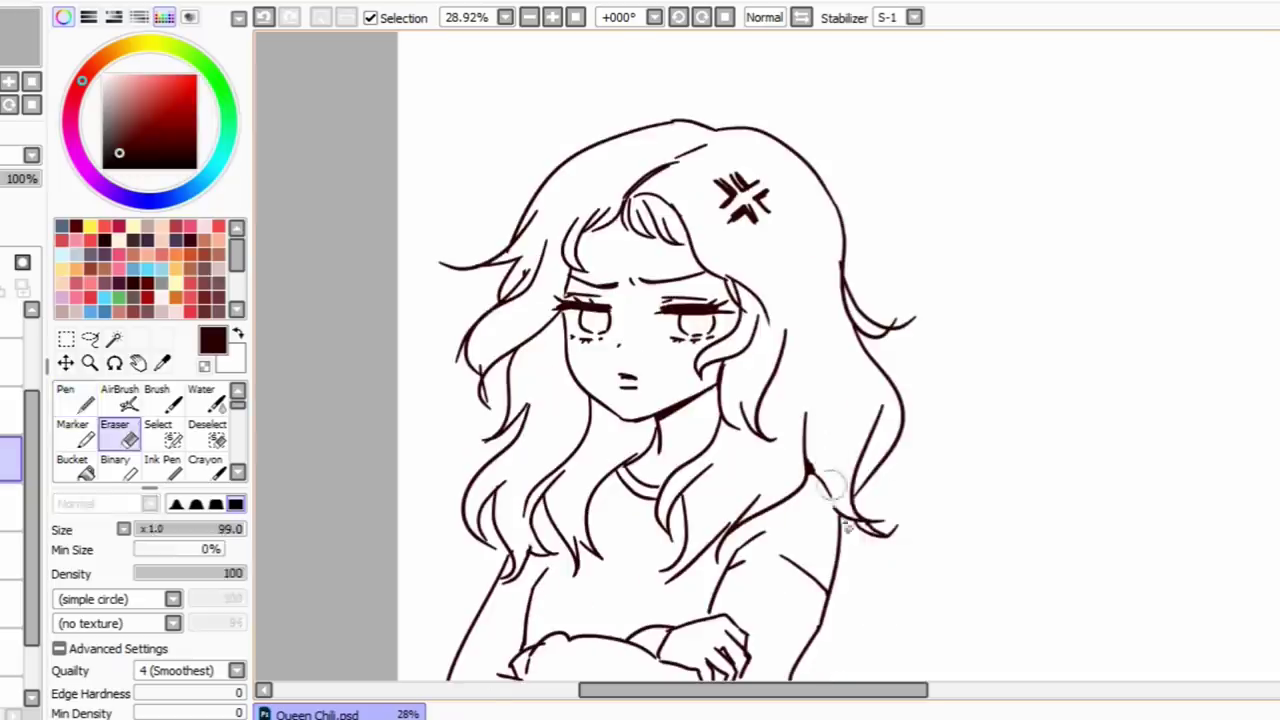
key("n")
key("e")
left_click_drag(882, 430, 880, 534)
left_click(10, 507)
left_click(10, 555)
key("n")
left_click_drag(888, 430, 858, 532)
left_click_drag(894, 458, 862, 520)
left_click_drag(884, 522, 852, 534)
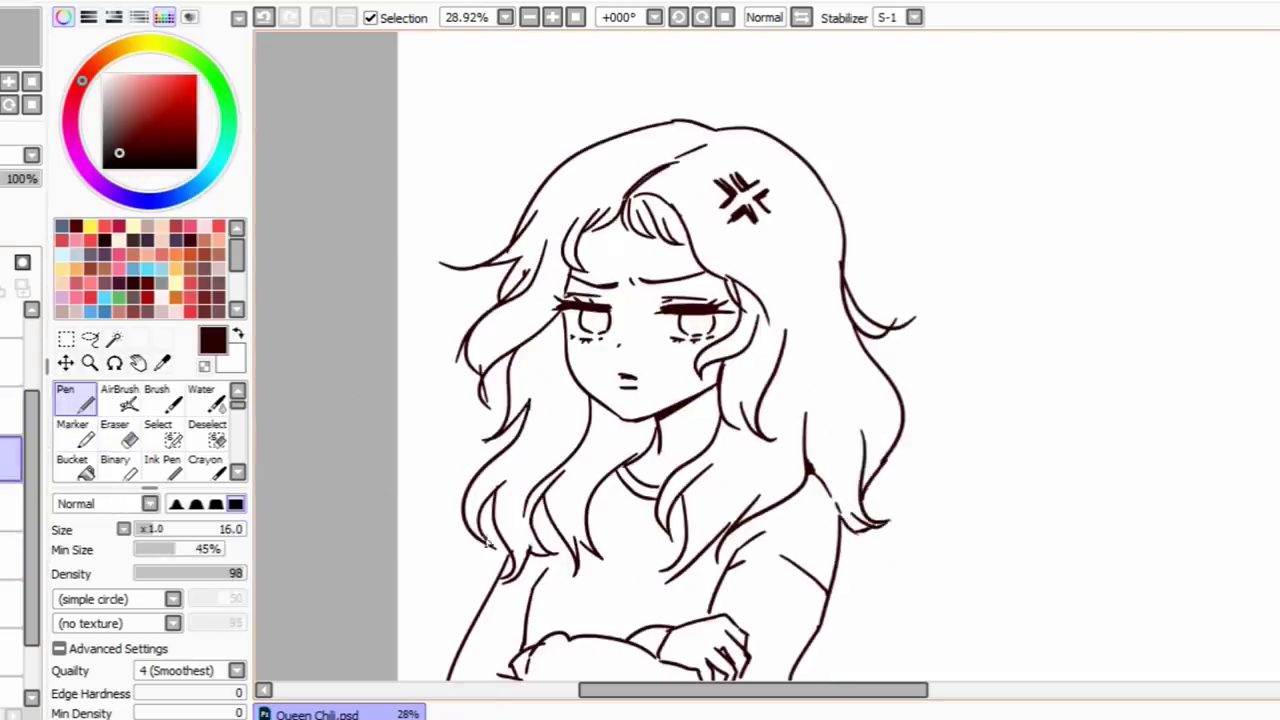
- Erase part of the left arm's inner line and redraw the outer contour of that arm down to the elbow
scroll(508, 532, "down", 6)
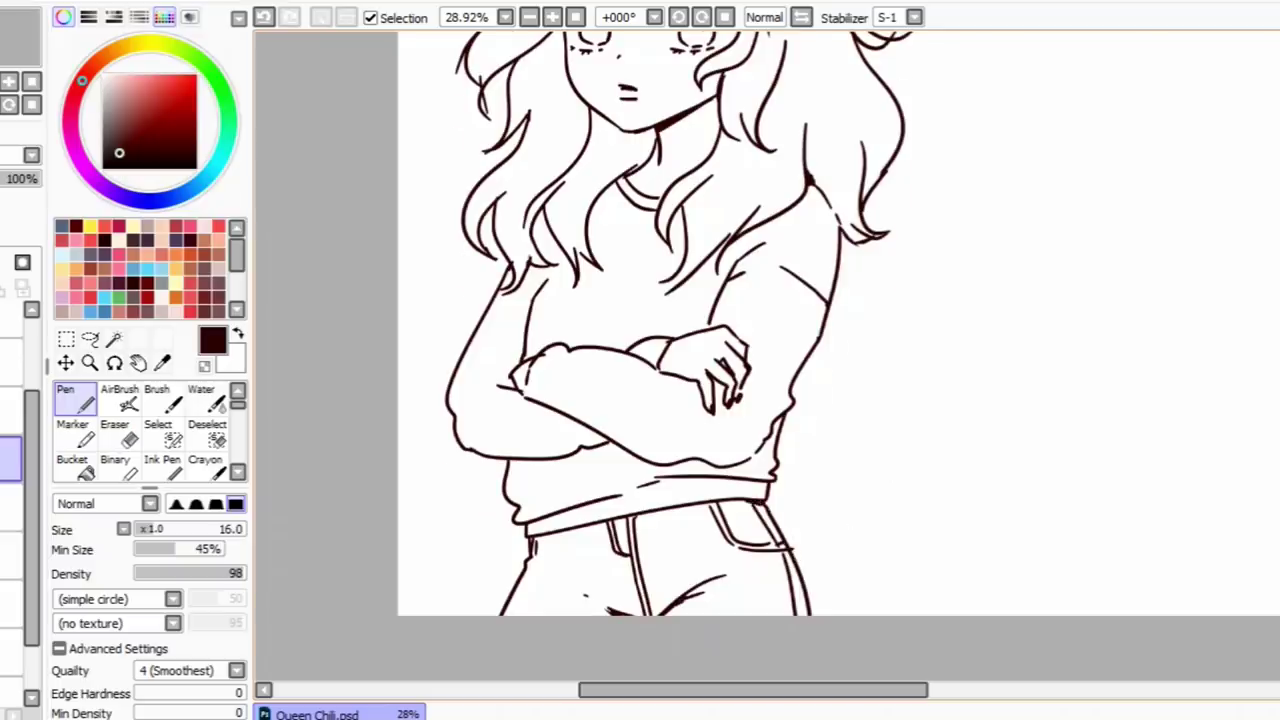
scroll(678, 356, "up", 4)
scroll(678, 356, "down", 1)
left_click(117, 434)
left_click(10, 411)
left_click_drag(546, 415, 524, 493)
left_click(76, 400)
key("e")
key("n")
left_click_drag(498, 425, 455, 581)
- Clean up the fold at the left elbow crook and ink a curved sleeve cuff around the front forearm
scroll(1010, 274, "down", 5)
scroll(1010, 274, "up", 4)
key("e")
mouse_move(545, 385)
left_mouse_down()
mouse_move(526, 457)
mouse_move(591, 440)
left_mouse_up()
left_click(119, 434)
left_click(76, 400)
left_click(119, 434)
left_click(76, 400)
mouse_move(570, 499)
left_mouse_down()
mouse_move(606, 461)
mouse_move(641, 457)
left_mouse_up()
- Redraw the right side edge of the shirt between the elbow and the hem
scroll(1231, 448, "down", 3)
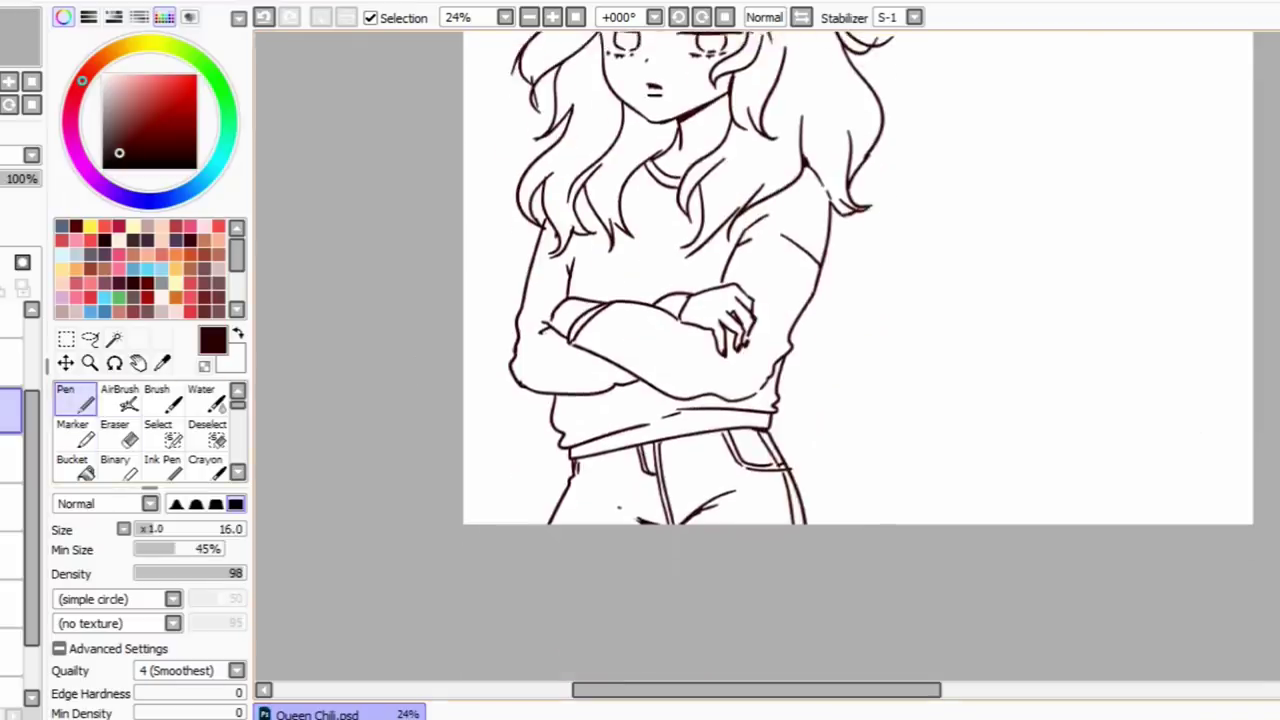
scroll(820, 340, "up", 2)
key("e")
key("n")
key("e")
key("n")
left_click_drag(784, 441, 774, 493)
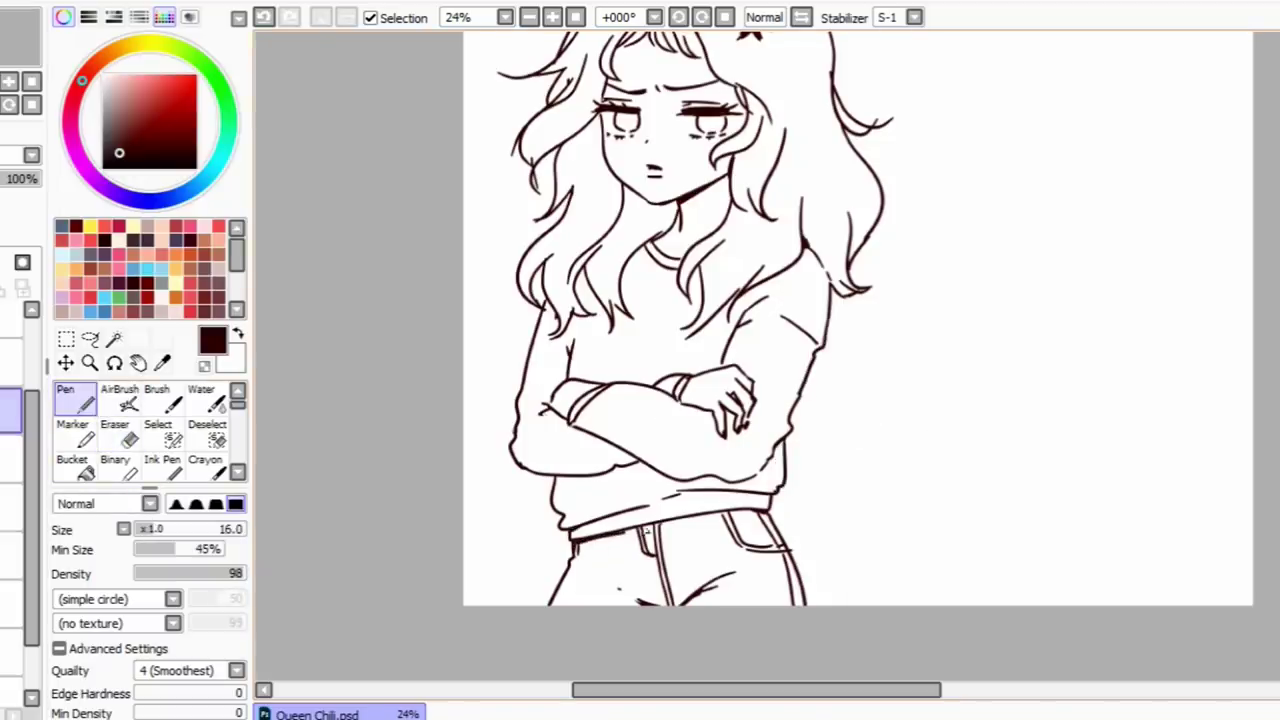
- Erase the bumpy outline of the left elbow and redraw its curve
left_click(120, 434)
left_click(11, 509)
left_click_drag(514, 442, 553, 475)
left_click(11, 410)
left_click(76, 399)
key("ctrl+z")
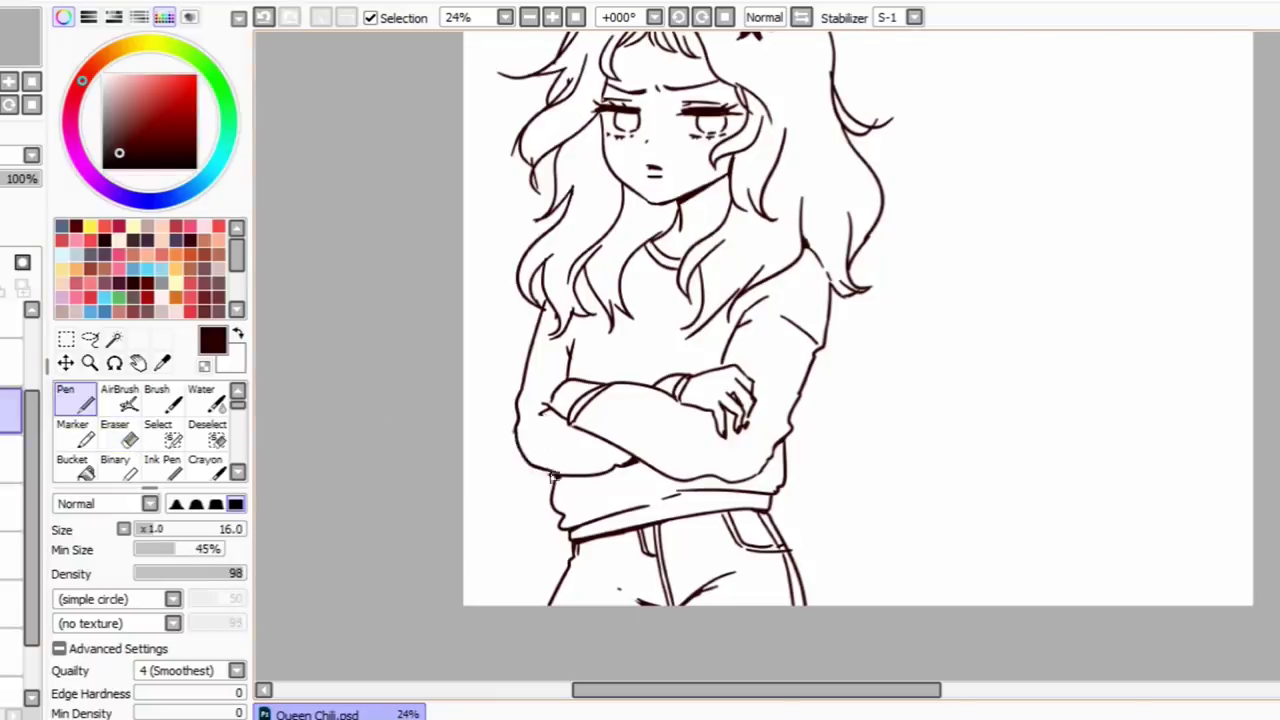
left_click(262, 18)
left_click_drag(516, 430, 526, 466)
- Touch up the outer hair locks beside the left side of the face with short Pen strokes
scroll(858, 357, "up", 3)
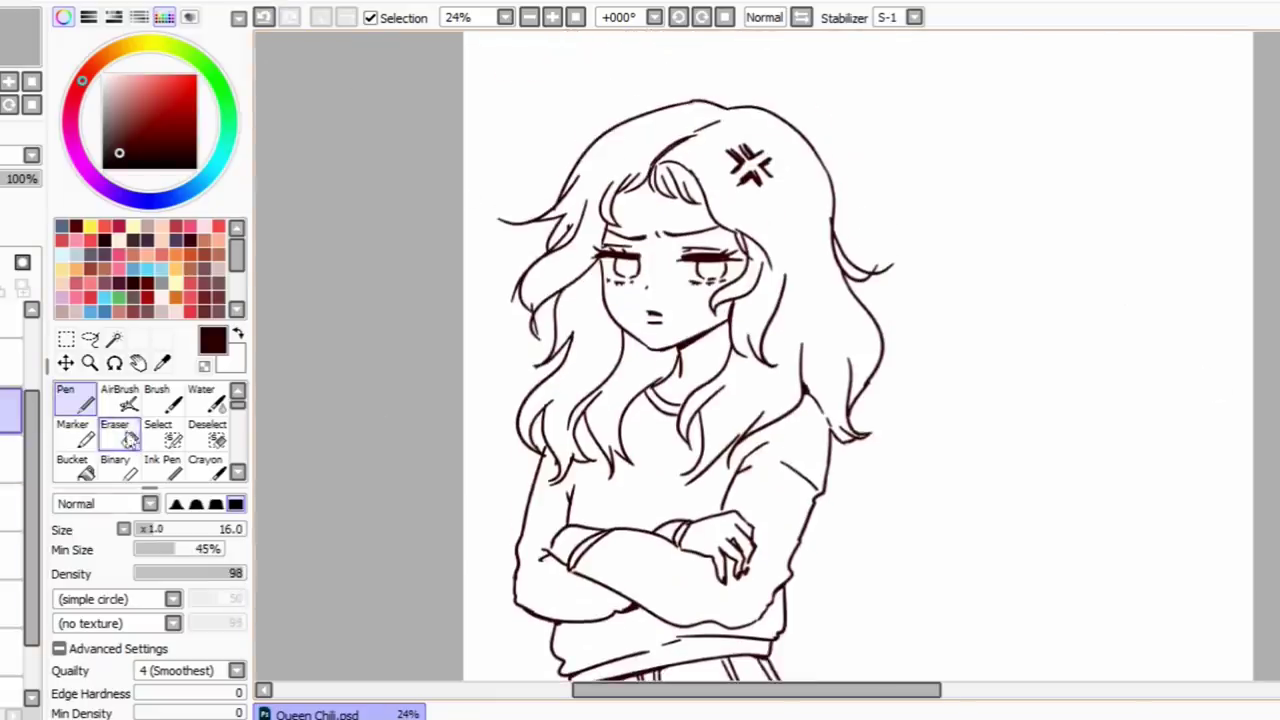
left_click(122, 436)
left_click(78, 402)
mouse_move(518, 302)
left_mouse_down()
mouse_move(540, 278)
mouse_move(518, 315)
left_mouse_up()
mouse_move(588, 272)
left_mouse_down()
mouse_move(545, 331)
mouse_move(580, 282)
left_mouse_up()
left_click(122, 436)
left_click(78, 402)
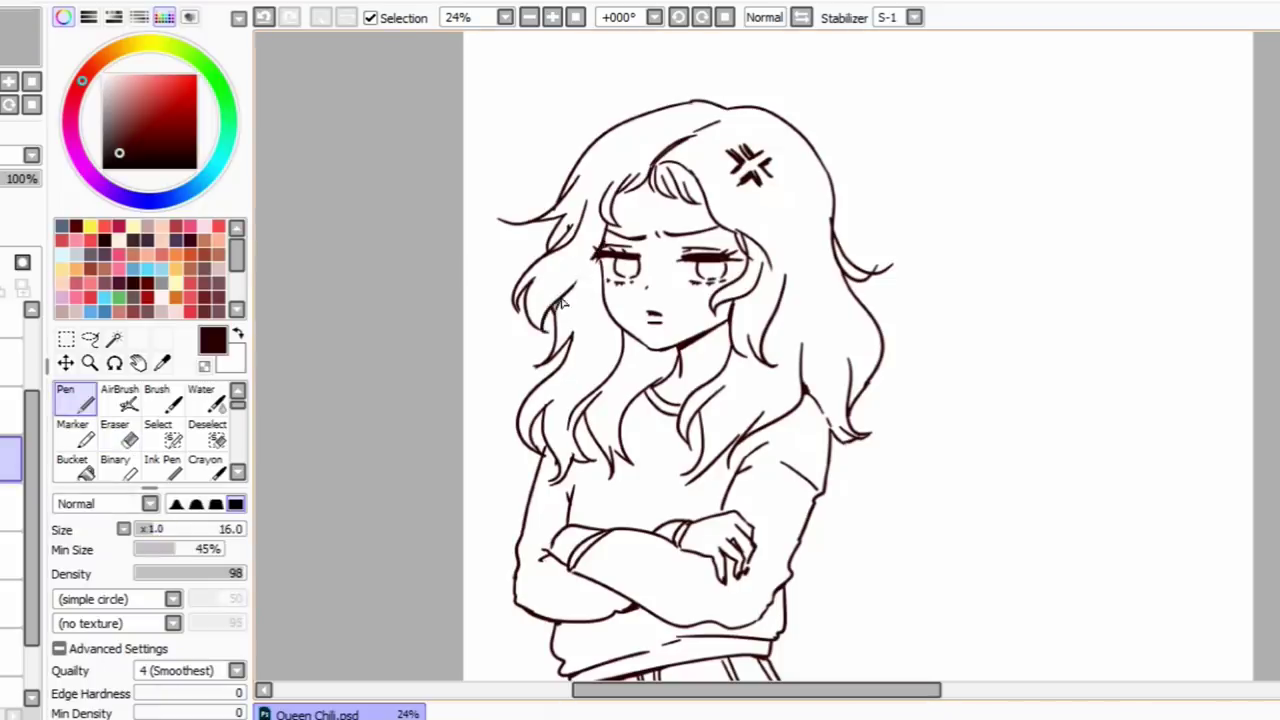
- Thicken the upper lash lines of both eyes on the face layer
scroll(695, 200, "down", 5)
scroll(767, 356, "up", 8)
left_click(122, 436)
left_click(78, 402)
left_click(10, 556)
left_click_drag(446, 150, 511, 155)
left_click_drag(603, 153, 693, 154)
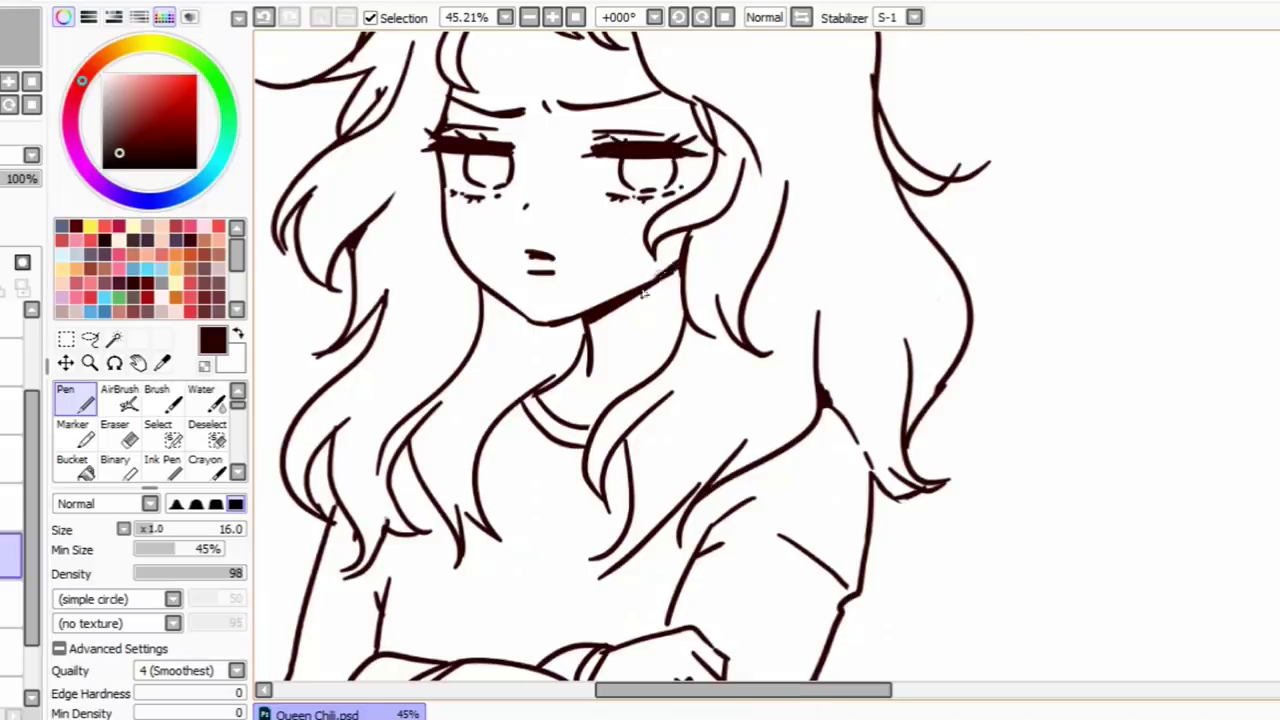
- Ink a small hair strand beside the right side of the jaw
scroll(752, 307, "down", 3)
key("e")
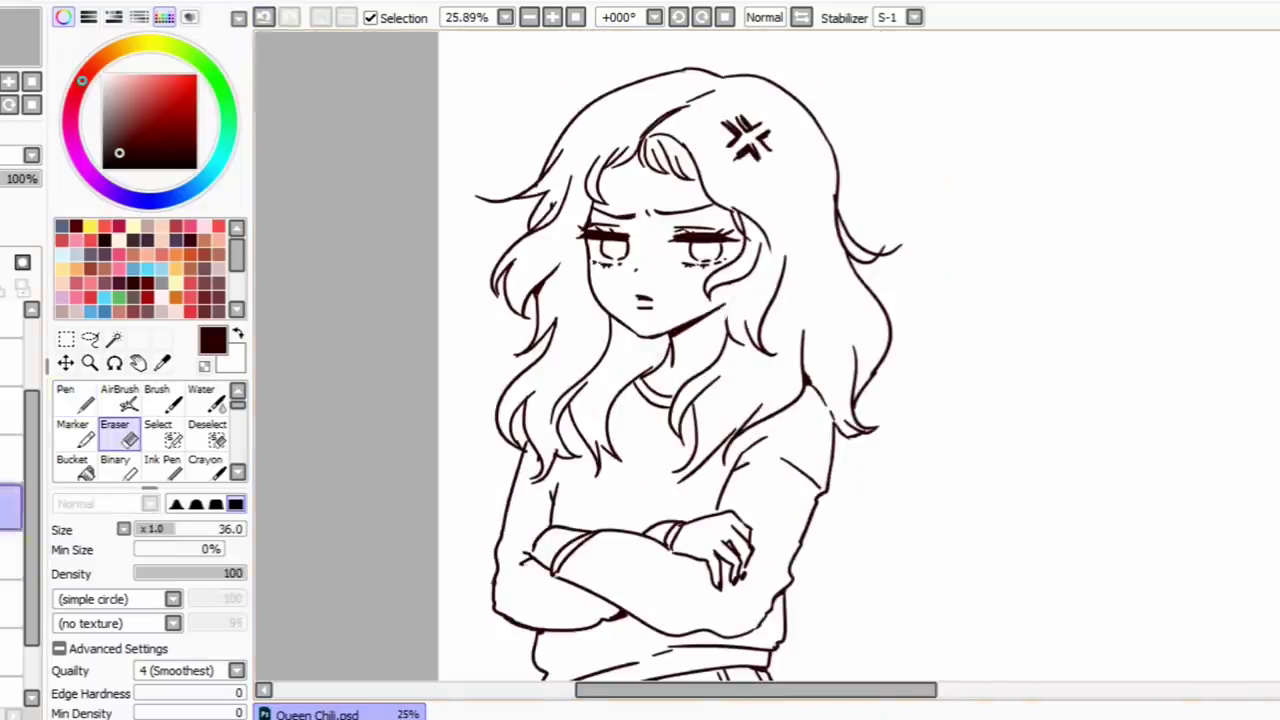
key("n")
left_click_drag(718, 300, 735, 341)
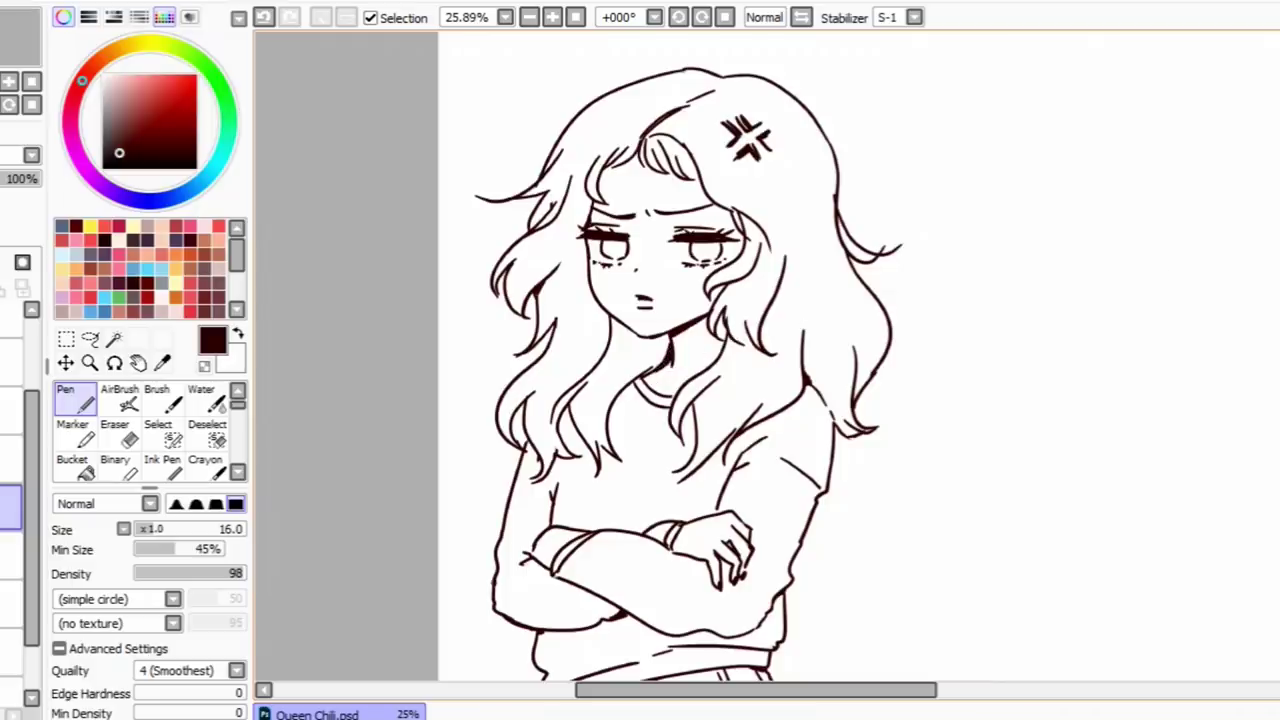
scroll(689, 359, "down", 1)
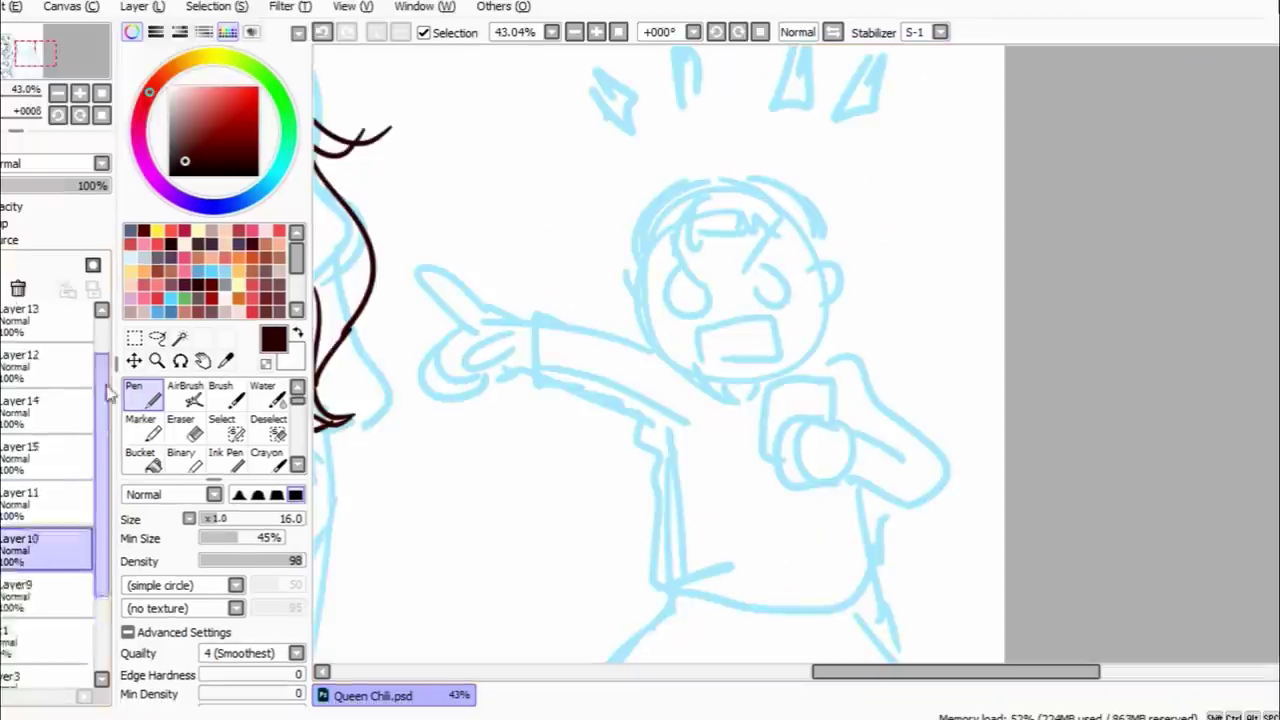
- Ink the short tousled hair of the small boy over the blue sketch on Layer12
mouse_move(688, 184)
left_mouse_down()
mouse_move(632, 262)
mouse_move(778, 228)
mouse_move(613, 250)
left_mouse_up()
left_click_drag(698, 178, 758, 159)
mouse_move(717, 174)
left_mouse_down()
mouse_move(785, 178)
mouse_move(838, 207)
left_mouse_up()
left_click_drag(780, 208, 826, 264)
- Ink the boy's ears, rounded jaw and neckline
left_click_drag(636, 275, 647, 326)
left_click_drag(824, 264, 831, 307)
left_click_drag(650, 324, 738, 378)
left_click_drag(834, 296, 752, 380)
mouse_move(724, 378)
left_mouse_down()
mouse_move(728, 400)
mouse_move(766, 382)
left_mouse_up()
- Ink the boy's torso side and the shoulder of his phone arm, and undo the latest strokes around the phone hand
left_click_drag(645, 343, 668, 478)
left_click_drag(800, 355, 912, 465)
left_click_drag(826, 414, 838, 440)
mouse_move(815, 416)
left_mouse_down()
mouse_move(812, 474)
mouse_move(832, 410)
left_mouse_up()
left_click(322, 32)
left_click(322, 32)
left_click(322, 32)
- Ink the boy's hand gripping the phone, along with the sleeve crease and lower forearm line
mouse_move(773, 466)
left_mouse_down()
mouse_move(832, 397)
mouse_move(834, 420)
mouse_move(803, 424)
left_mouse_up()
left_click_drag(803, 424, 795, 478)
left_click_drag(777, 392, 770, 478)
mouse_move(850, 436)
left_mouse_down()
mouse_move(824, 488)
mouse_move(898, 476)
left_mouse_up()
left_click_drag(820, 484, 850, 494)
- Clean up the boy's bent phone arm with the Eraser and redraw its outer sleeve and elbow with the Pen
key("e")
left_click_drag(914, 442, 912, 466)
key("n")
mouse_move(878, 408)
left_mouse_down()
mouse_move(914, 500)
mouse_move(823, 497)
mouse_move(904, 517)
left_mouse_up()
key("e")
key("n")
key("e")
key("n")
left_click_drag(915, 468, 898, 518)
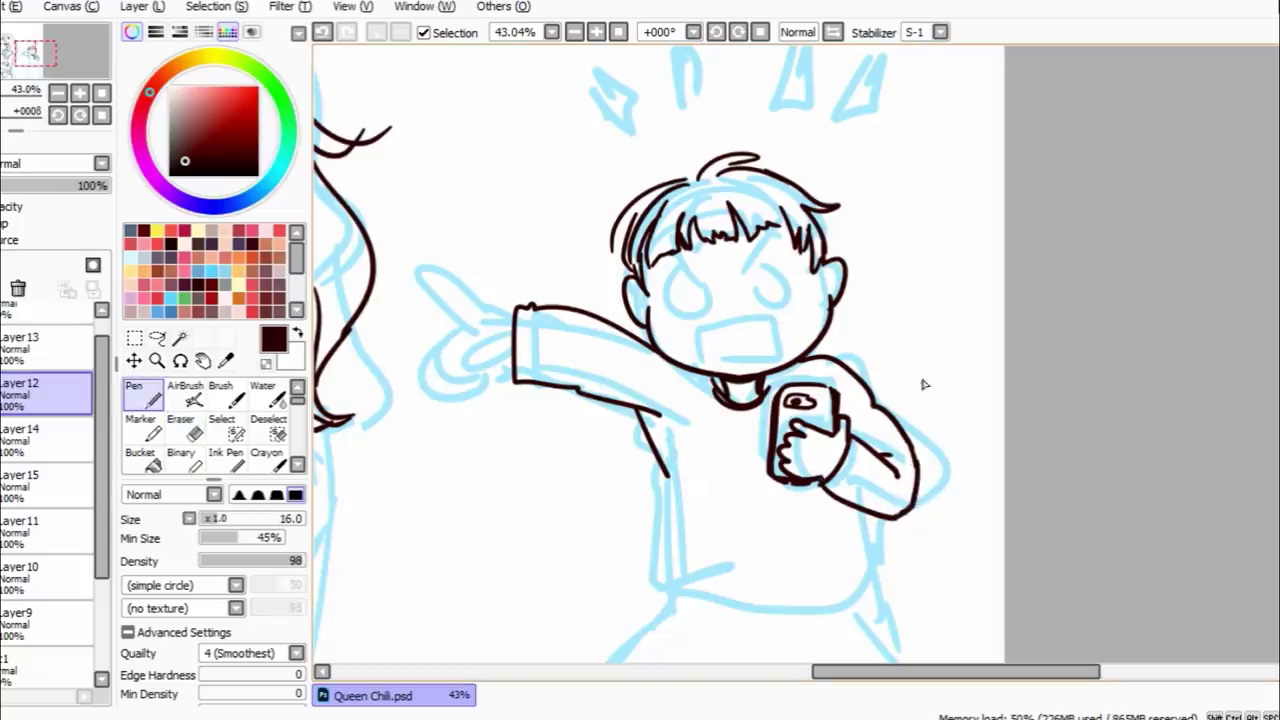
- Ink the boy's pointing hand with an extended index finger and curled fingers
mouse_move(514, 310)
left_mouse_down()
mouse_move(470, 318)
mouse_move(456, 350)
left_mouse_up()
left_click_drag(449, 336, 478, 378)
left_click_drag(506, 322, 488, 372)
left_click_drag(510, 344, 470, 384)
- Ink the sides and bottom hem of the boy's shirt
scroll(777, 150, "down", 3)
mouse_move(668, 317)
left_mouse_down()
mouse_move(665, 430)
mouse_move(880, 470)
left_mouse_up()
left_click_drag(880, 470, 886, 356)
scroll(880, 420, "down", 3)
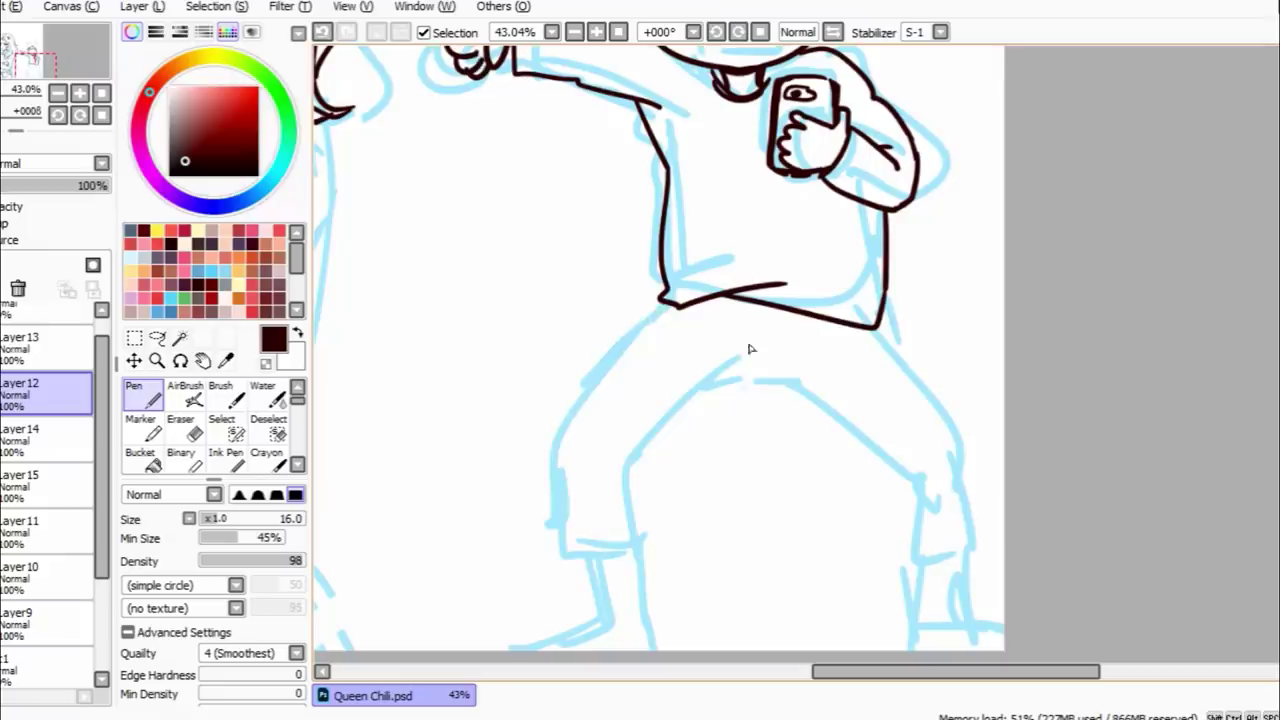
- Ink the boy's wide-stance trouser legs down to the cuffs
left_click_drag(662, 306, 640, 562)
mouse_move(638, 562)
left_mouse_down()
mouse_move(772, 376)
mouse_move(975, 551)
left_mouse_up()
left_click_drag(876, 328, 976, 550)
- Ink the boy's ankles, sock lines and shoes below the trouser cuffs
scroll(930, 480, "down", 4)
left_click_drag(594, 371, 600, 415)
left_click_drag(633, 367, 634, 421)
mouse_move(598, 414)
left_mouse_down()
mouse_move(581, 436)
mouse_move(512, 452)
left_mouse_up()
left_click_drag(919, 364, 923, 412)
left_click_drag(961, 358, 956, 415)
left_click_drag(910, 428, 1004, 434)
left_click_drag(600, 392, 631, 391)
left_click_drag(921, 391, 958, 388)
- Add the fly and the small hip details to the boy's trousers just below the shirt hem
scroll(748, 390, "up", 7)
left_click_drag(748, 441, 766, 516)
left_click_drag(652, 447, 676, 466)
left_click_drag(884, 468, 857, 490)
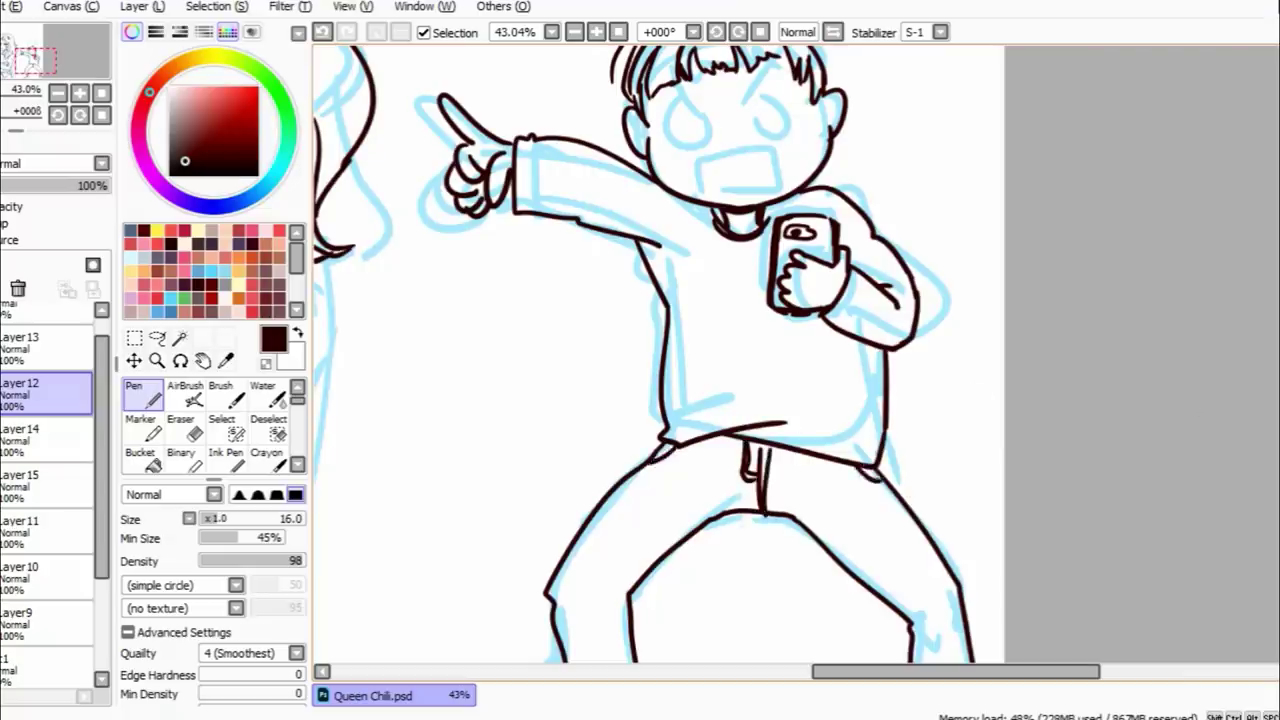
- Ink the boy's round blank eyes with thick, angry slanted eyebrows
scroll(760, 400, "up", 5)
left_click_drag(684, 334, 686, 335)
left_click_drag(775, 326, 777, 326)
left_click_drag(786, 302, 746, 348)
left_click_drag(680, 312, 710, 338)
- Ink the boy's boxy shouting mouth with jagged teeth
left_click_drag(701, 384, 783, 416)
left_click_drag(701, 384, 782, 417)
left_click_drag(709, 384, 772, 385)
left_click_drag(714, 420, 770, 414)
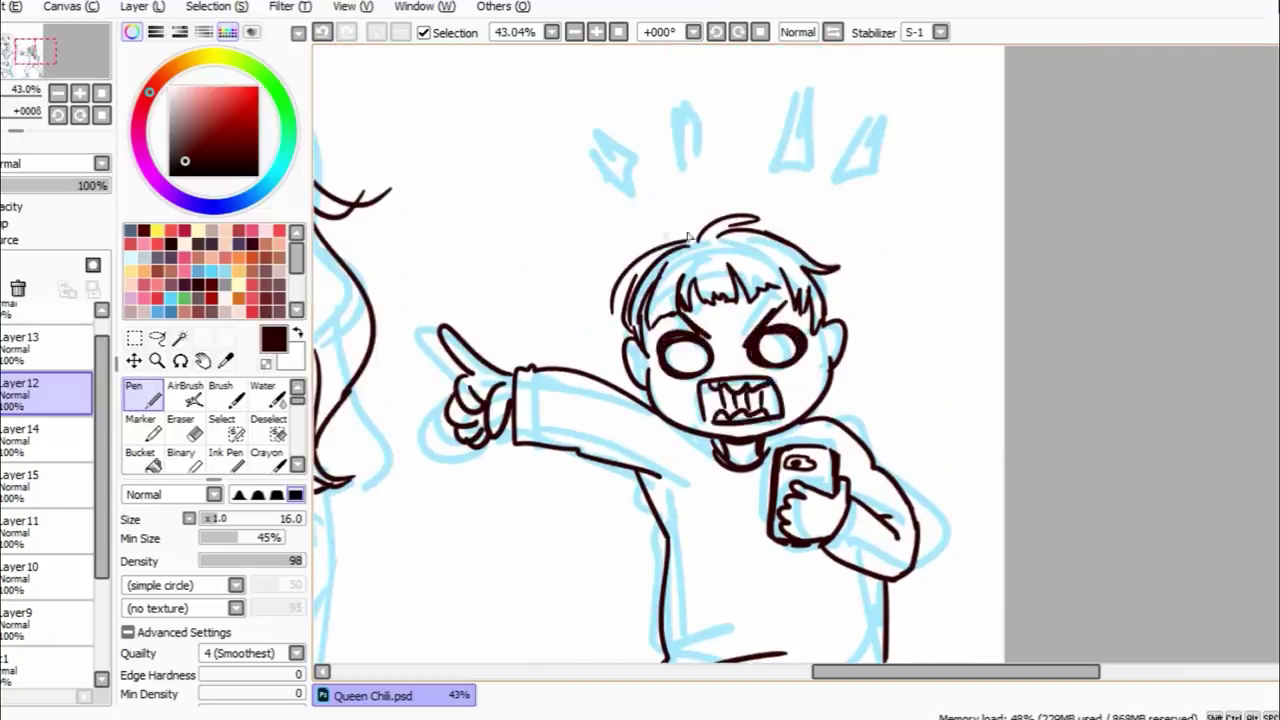
- Add loose strands to the top and sides of the boy's hair
left_click_drag(700, 240, 642, 254)
left_click_drag(632, 263, 611, 282)
left_click_drag(780, 237, 830, 262)
left_click_drag(822, 277, 837, 301)
- Ink two large and two small speech bubbles above the boy's head, undoing and erasing misplaced strokes
left_click_drag(638, 208, 640, 206)
left_click_drag(667, 61, 707, 182)
key("ctrl+z")
scroll(722, 190, "up", 2)
left_click_drag(706, 238, 730, 208)
key("ctrl+z")
key("ctrl+z")
key("e")
key("n")
left_click_drag(808, 252, 812, 253)
mouse_move(812, 254)
left_mouse_down()
mouse_move(804, 272)
mouse_move(872, 292)
mouse_move(851, 303)
left_mouse_up()
key("e")
key("n")
- Fill the four speech bubbles with scribbled marks
left_click_drag(714, 96, 722, 170)
left_click_drag(730, 172, 726, 188)
left_click(728, 198)
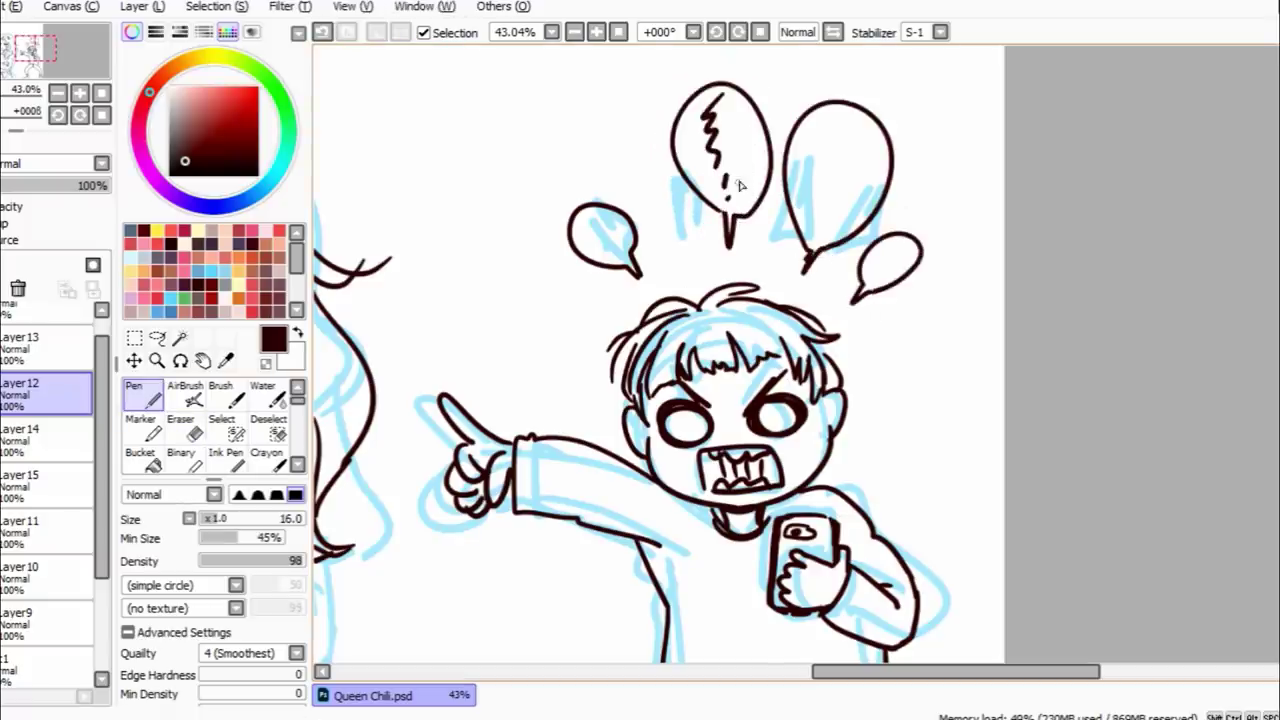
left_click_drag(614, 230, 604, 242)
left_click_drag(824, 136, 848, 208)
left_click_drag(824, 209, 820, 223)
left_click_drag(902, 250, 882, 270)
- Ink the side seam and refine the pocket area of the woman's jeans on Layer15
scroll(886, 270, "down", 6)
left_click_drag(790, 673, 756, 675)
scroll(820, 346, "up", 3)
scroll(675, 350, "down", 3)
left_click(252, 519)
left_click(45, 531)
left_click(45, 485)
left_click_drag(593, 513, 627, 595)
key("n")
key("e")
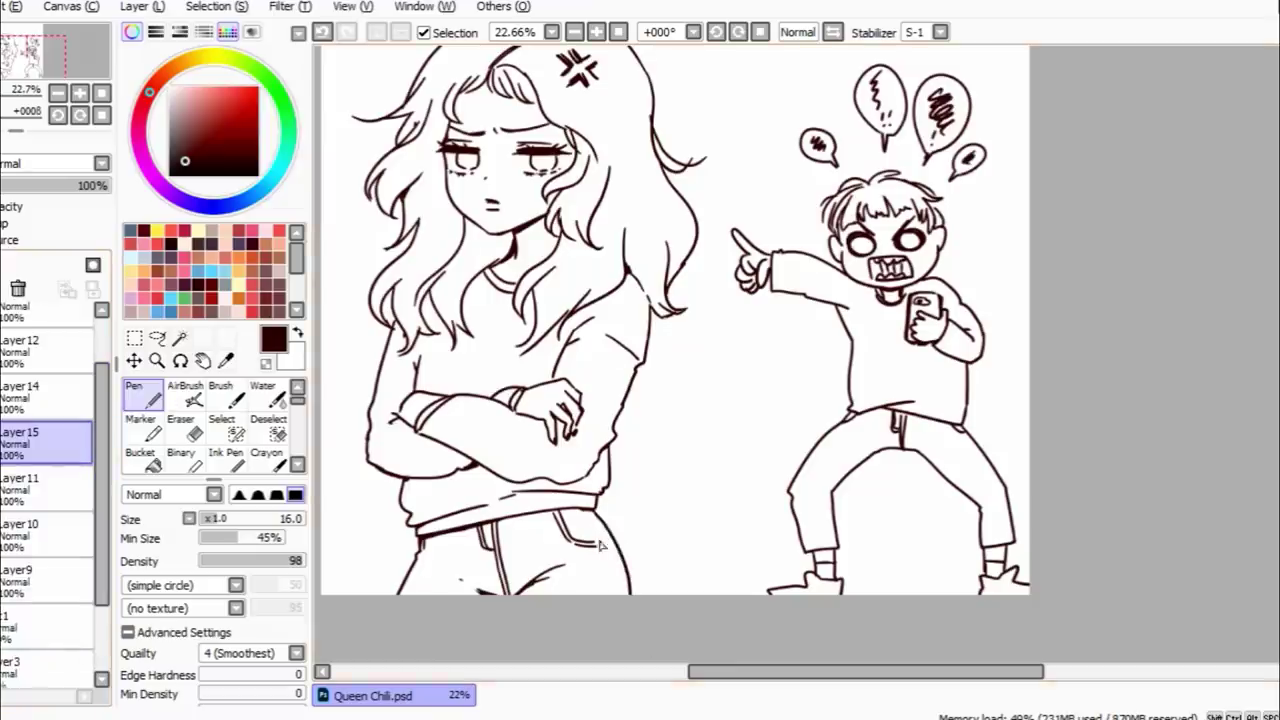
left_click_drag(581, 512, 614, 605)
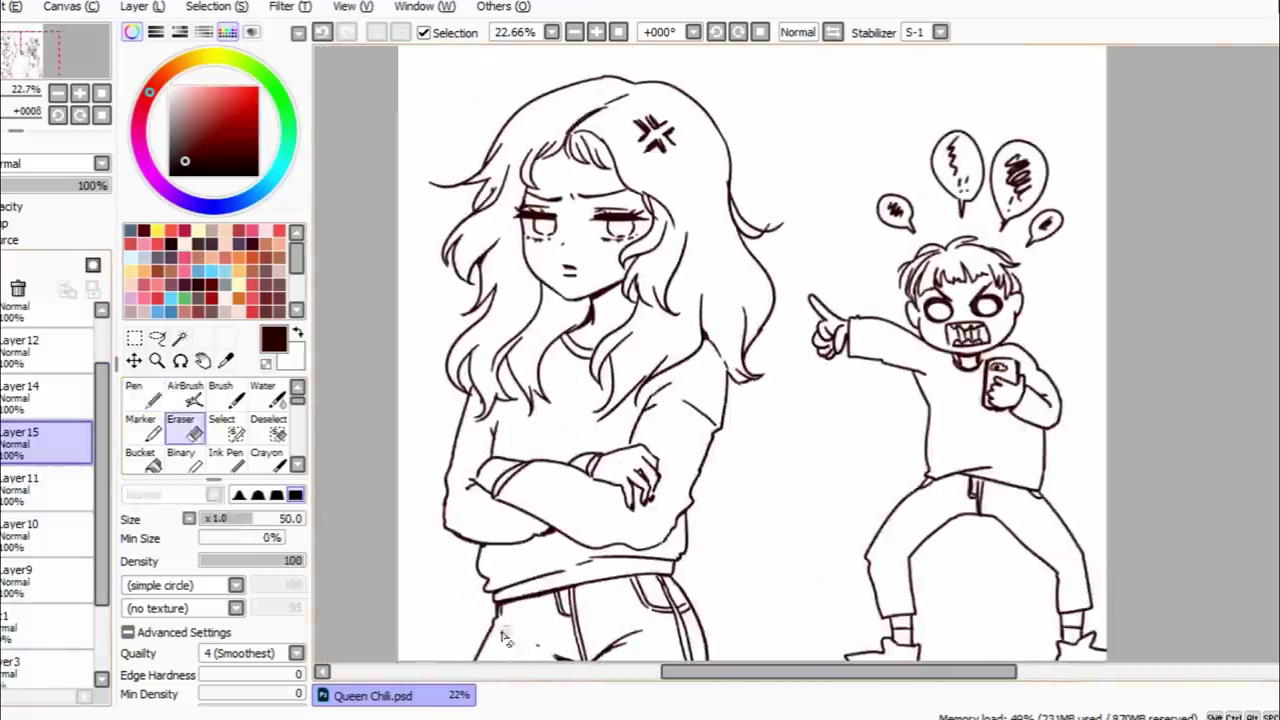
left_click(140, 395)
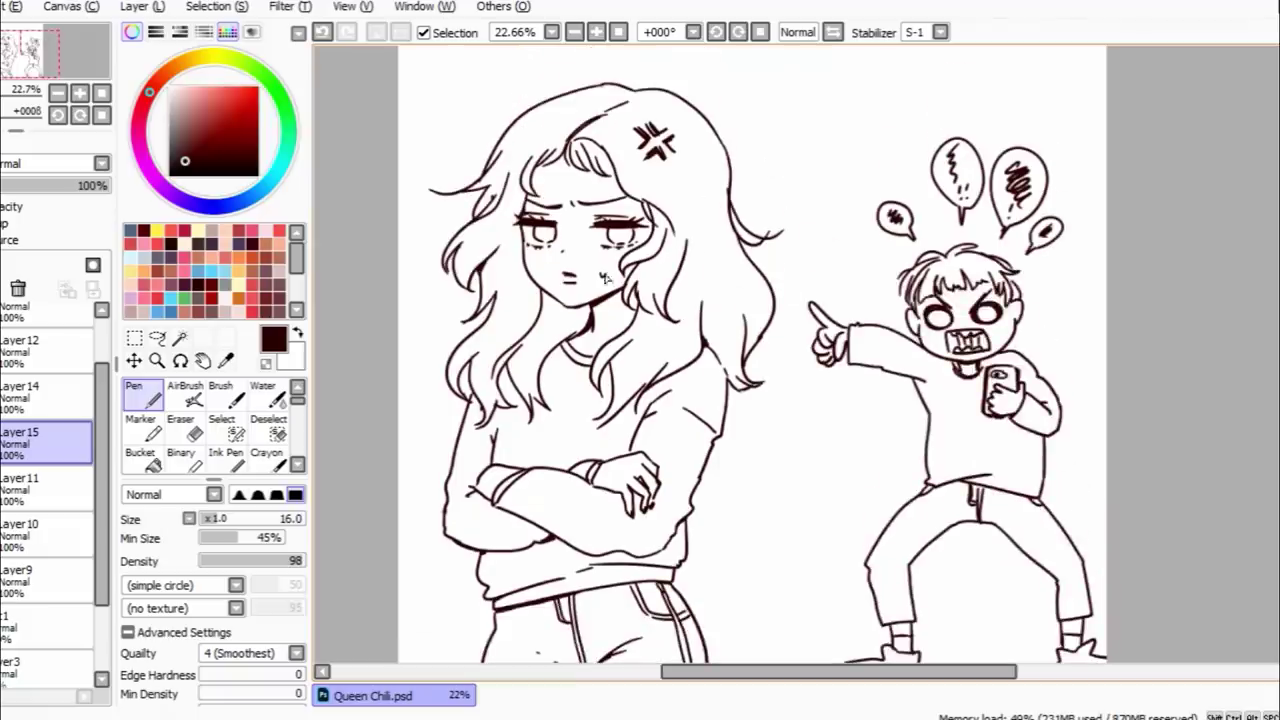
- Clean up the strands of the woman's bangs on Layer11 with the Eraser
scroll(710, 354, "up", 1)
key("e")
left_click(45, 487)
left_click_drag(590, 172, 620, 208)
key("n")
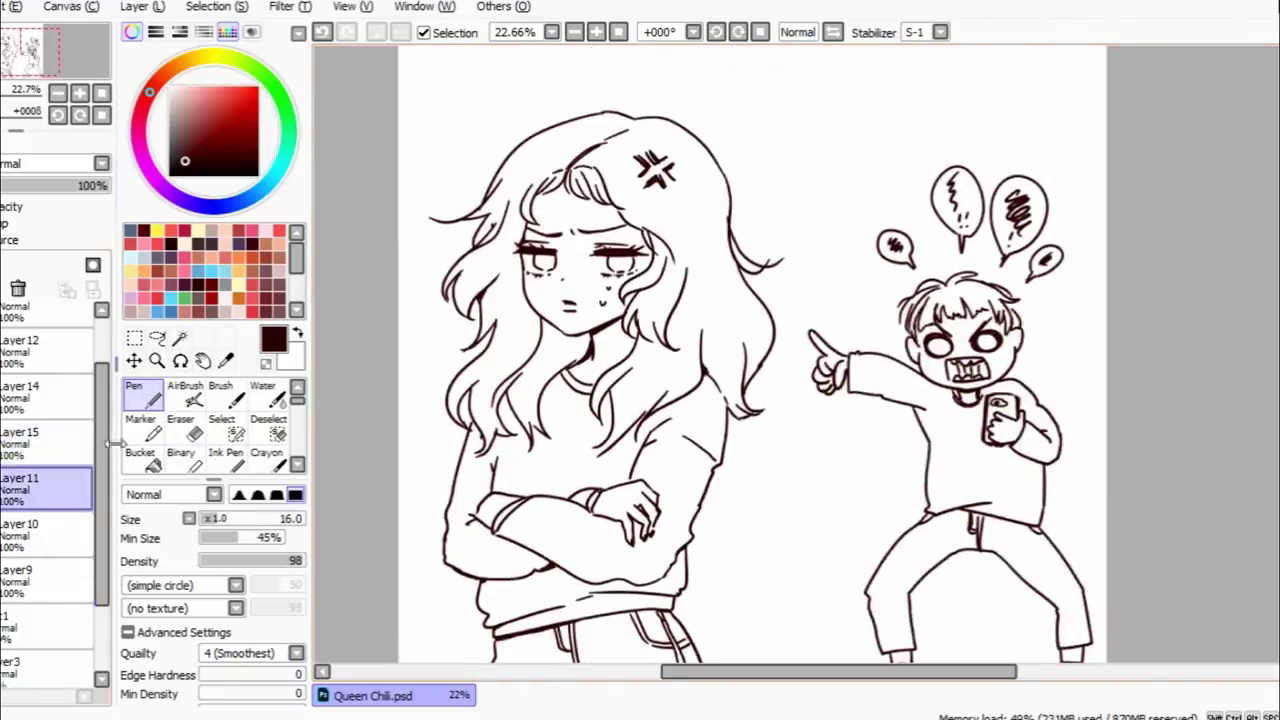
- Select the empty background around both characters with the Magic Wand on the line art folder, including the area between the boy's legs
left_click_drag(113, 500, 110, 432)
left_click(70, 352)
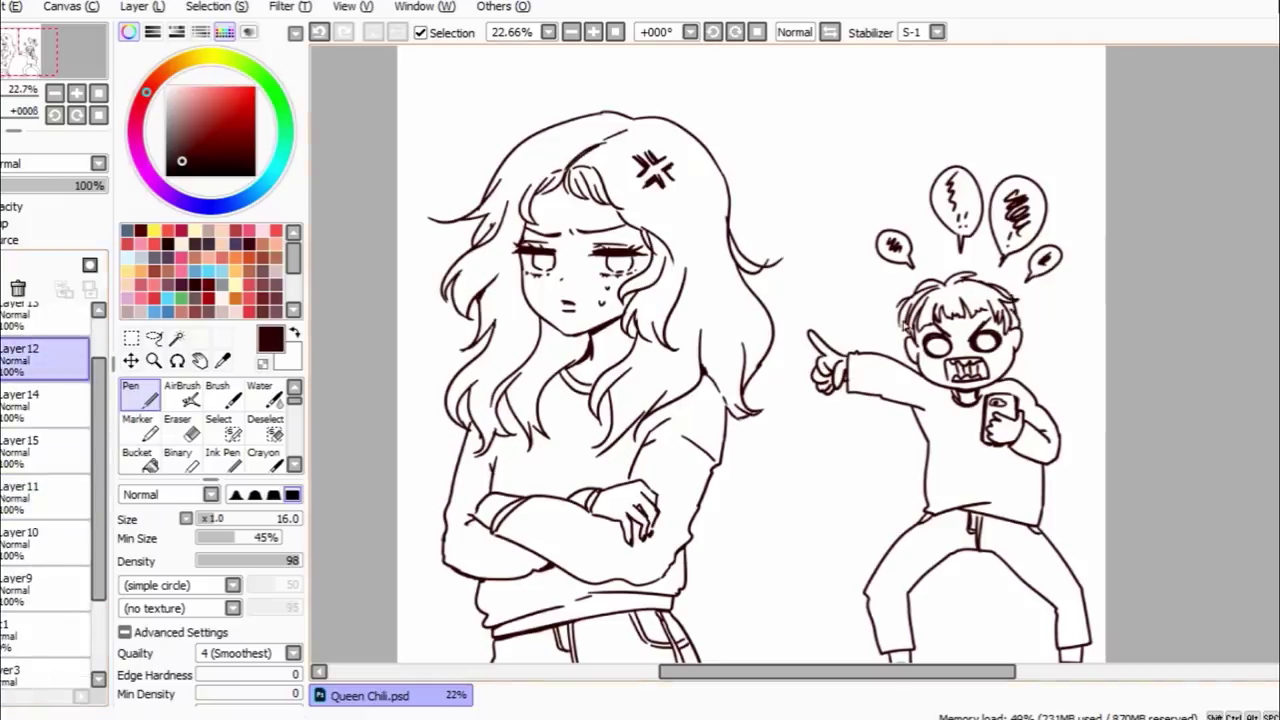
left_click_drag(102, 406, 102, 362)
left_click(40, 326)
left_click(177, 338)
left_click(1075, 294)
scroll(980, 420, "down", 2)
left_click(982, 605)
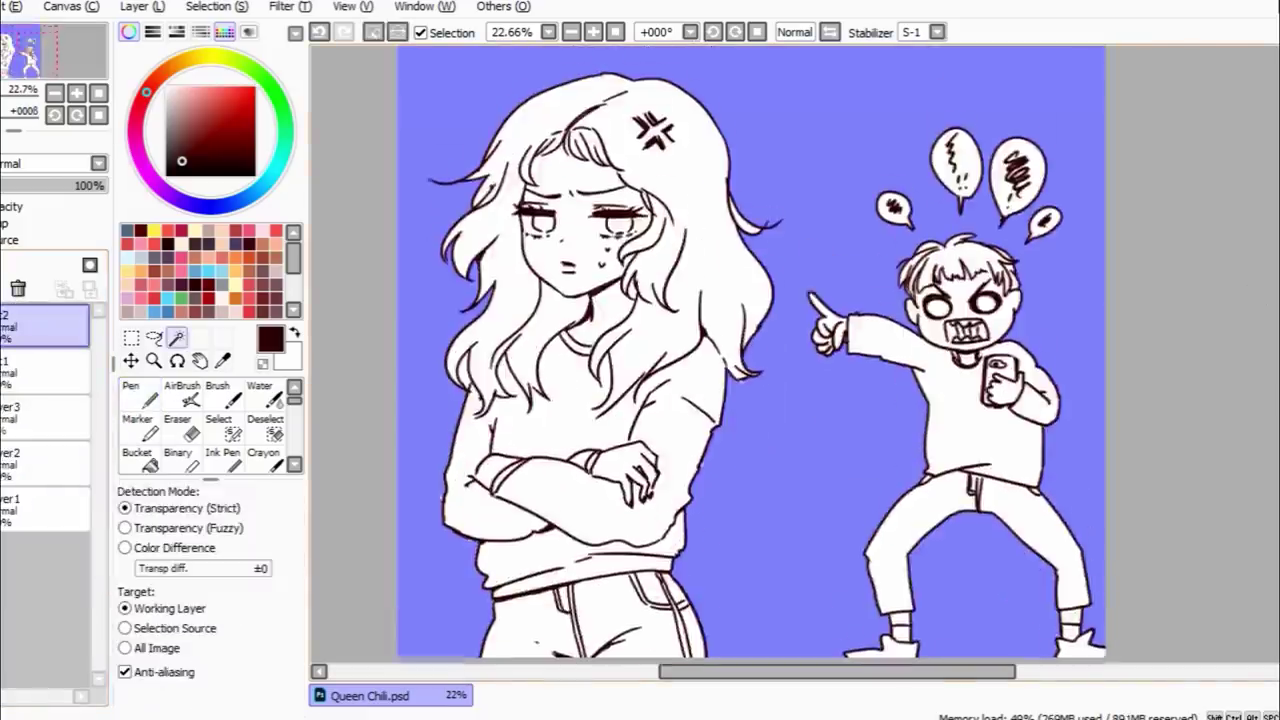
- Invert the background selection so that it covers both characters and the speech bubbles
left_click(224, 428)
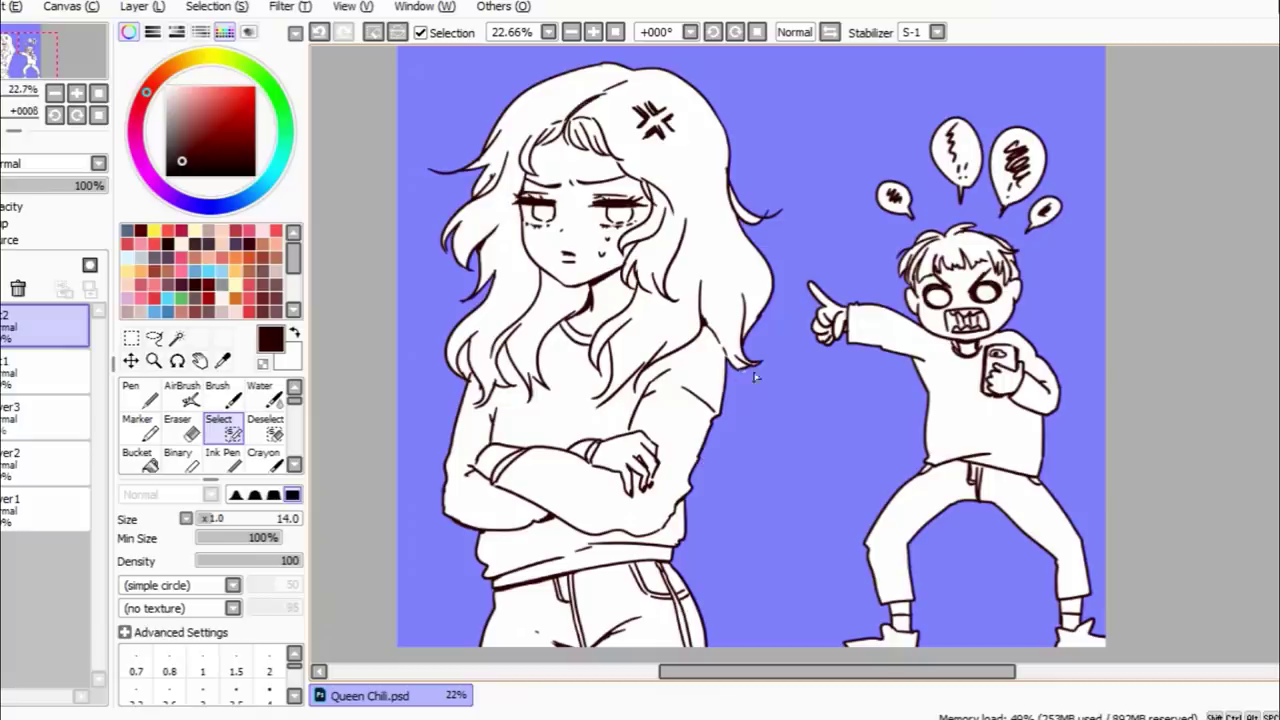
scroll(1190, 260, "down", 3)
scroll(1190, 260, "up", 5)
left_click(84, 7)
mouse_move(214, 7)
left_click(226, 111)
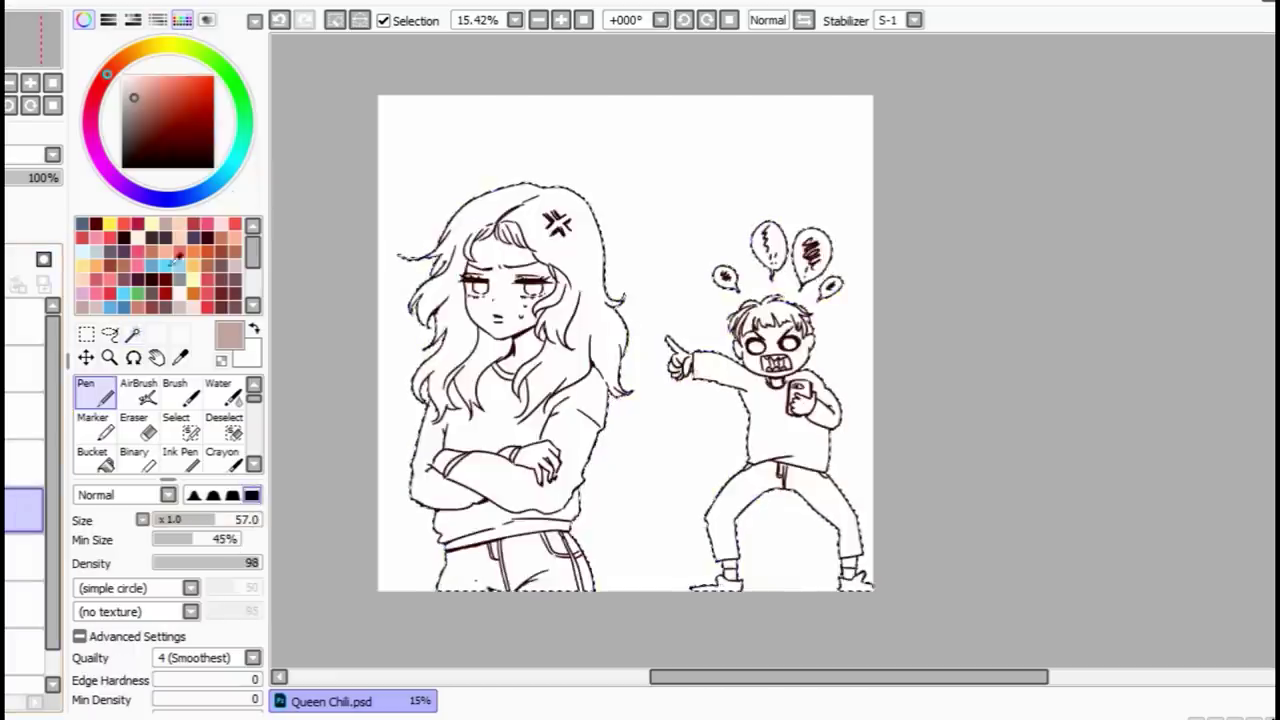
scroll(640, 380, "up", 2)
left_click_drag(737, 680, 722, 680)
left_click_drag(565, 345, 620, 215)
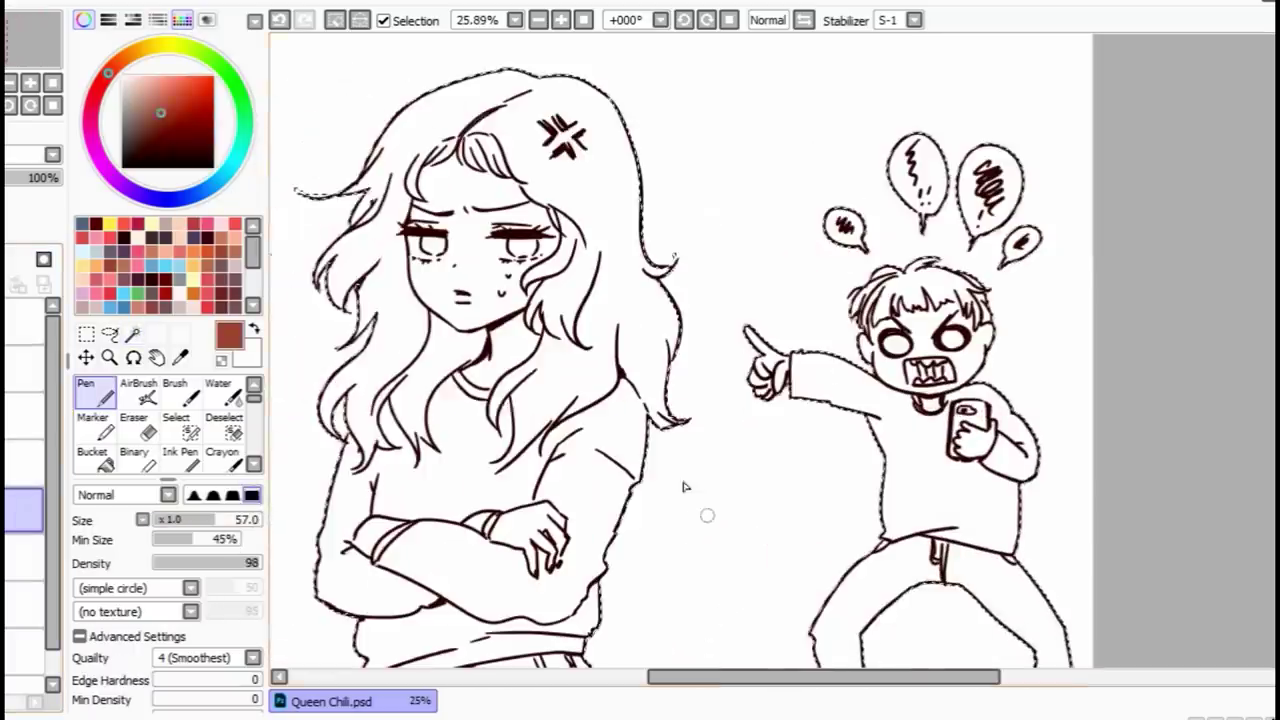
key("ctrl+z")
key("ctrl+z")
- Outline the woman's face, neck, hair parting and hand areas with a warm brown skin tone
left_click(114, 66)
left_click(162, 104)
left_click_drag(393, 198, 565, 360)
left_click_drag(388, 225, 566, 362)
left_click_drag(465, 130, 508, 102)
left_click_drag(484, 515, 488, 508)
mouse_move(347, 518)
left_mouse_down()
mouse_move(346, 548)
mouse_move(372, 564)
left_mouse_up()
- Fill the outlined face and hand areas of the woman with the brown skin tone
left_click(96, 458)
left_click(385, 535)
left_click(535, 540)
left_click(490, 270)
- Paint the boy's pointing hand with a light peach skin tone and undo the last change
left_click(95, 392)
left_click_drag(824, 678, 887, 678)
left_click(155, 77)
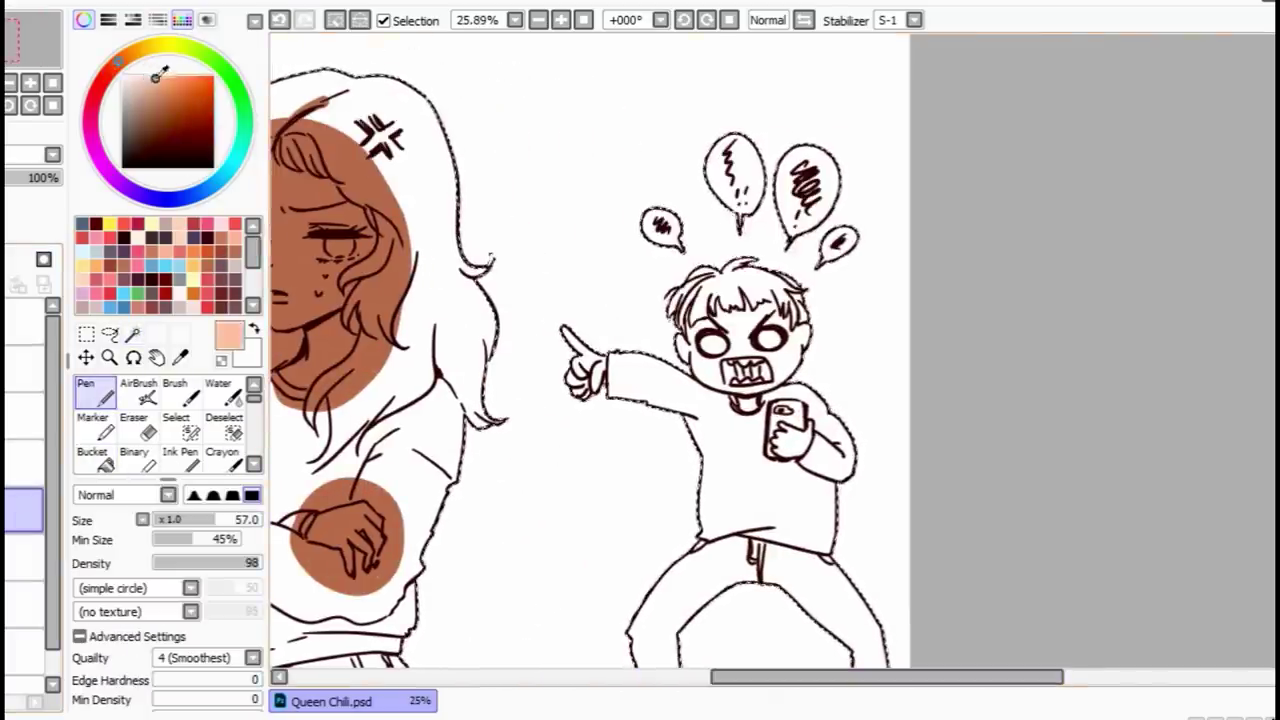
left_click_drag(566, 332, 596, 388)
left_click_drag(613, 358, 613, 394)
left_click(281, 20)
- Outline the boy's face and neck in light peach and fill the enclosed area
left_click_drag(700, 302, 712, 292)
left_click(96, 458)
left_click(745, 335)
- Paint the boy's phone hand and both ankles with the light peach skin tone
left_click(95, 392)
mouse_move(780, 432)
left_mouse_down()
mouse_move(803, 448)
mouse_move(812, 422)
left_mouse_up()
scroll(780, 440, "down", 7)
left_click_drag(662, 476, 694, 486)
left_click_drag(860, 478, 882, 458)
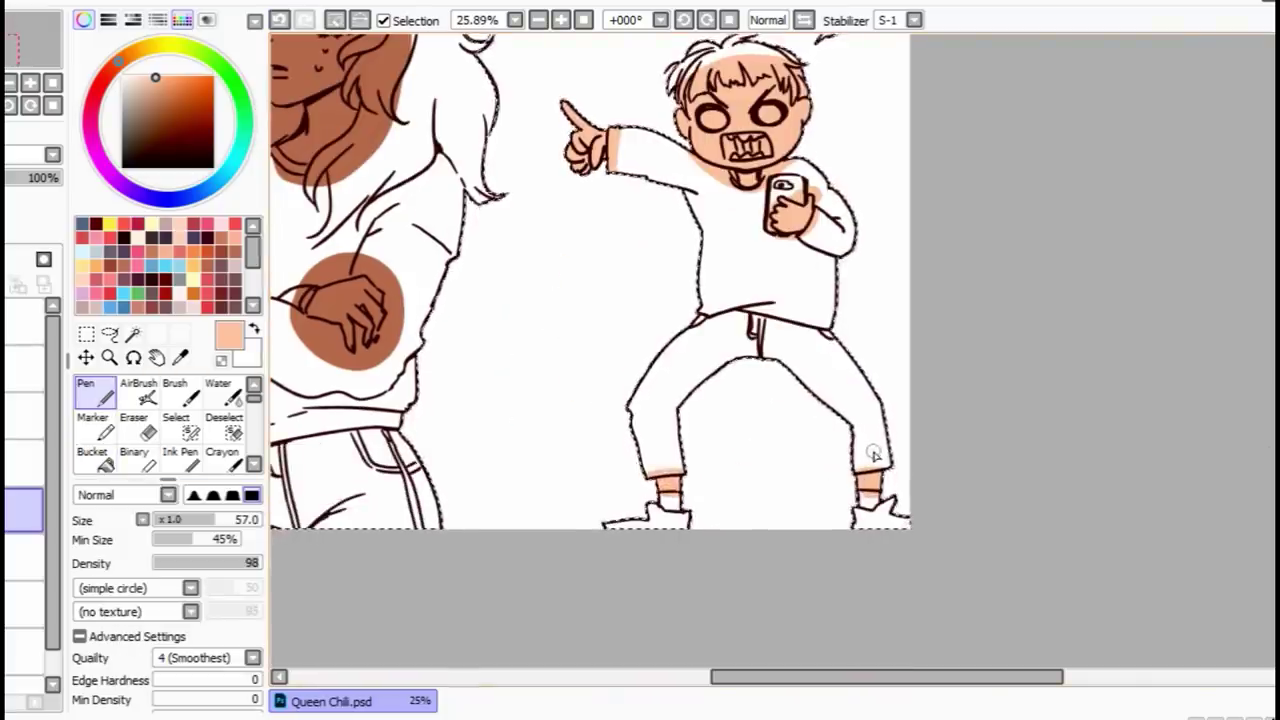
scroll(874, 452, "up", 6)
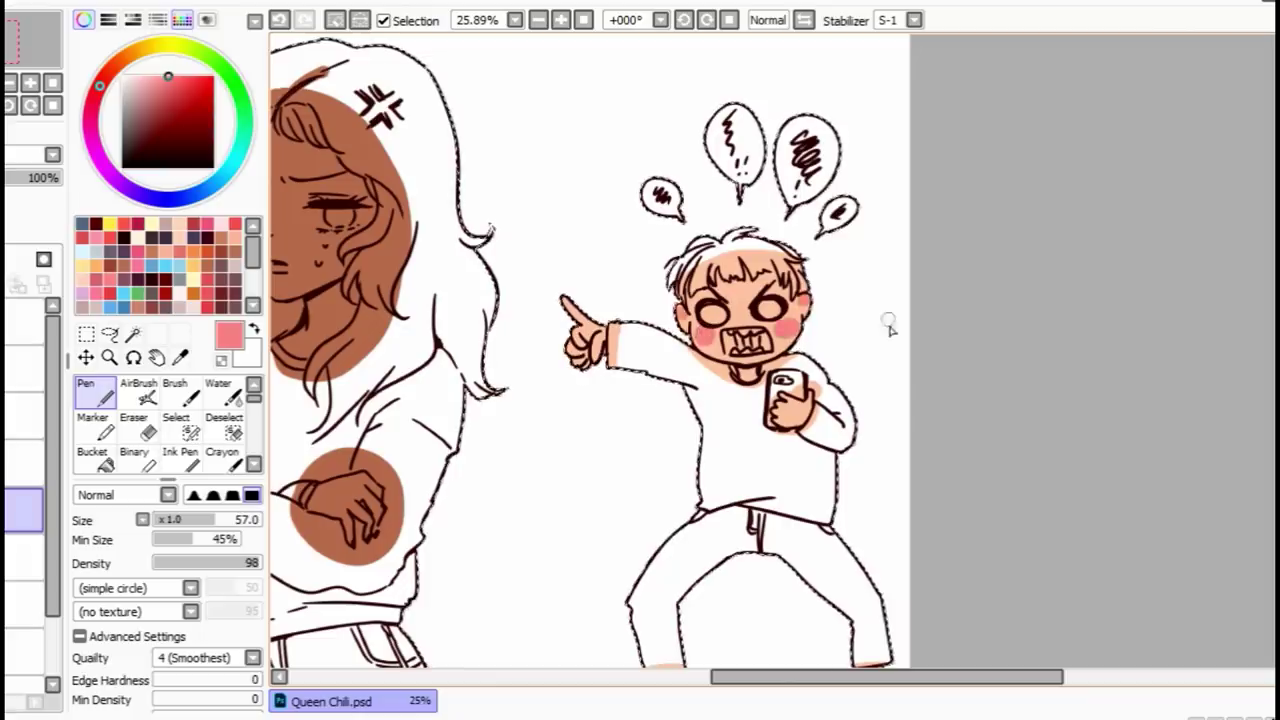
- Blend the pink blush on the boy's cheeks and pointing hand with the Blur brush
scroll(168, 425, "down", 1)
left_click(223, 459)
left_click_drag(787, 326, 704, 336)
left_click_drag(572, 308, 590, 350)
- Paint red blush across the woman's cheeks and on both of her hands with the Pen
left_click_drag(887, 677, 799, 677)
scroll(115, 397, "up", 1)
left_click(100, 393)
left_click(177, 101)
mouse_move(490, 235)
left_mouse_down()
mouse_move(497, 246)
mouse_move(608, 246)
left_mouse_up()
left_click_drag(433, 492, 432, 530)
left_click_drag(630, 505, 600, 540)
- Blend the red blush on the woman's hands and cheeks into the brown skin with the Blur brush
left_click(254, 464)
left_click(238, 468)
left_click_drag(450, 524, 430, 500)
left_click_drag(606, 510, 598, 544)
key("bracketleft")
left_click_drag(508, 226, 486, 266)
left_click_drag(562, 254, 606, 234)
key("e")
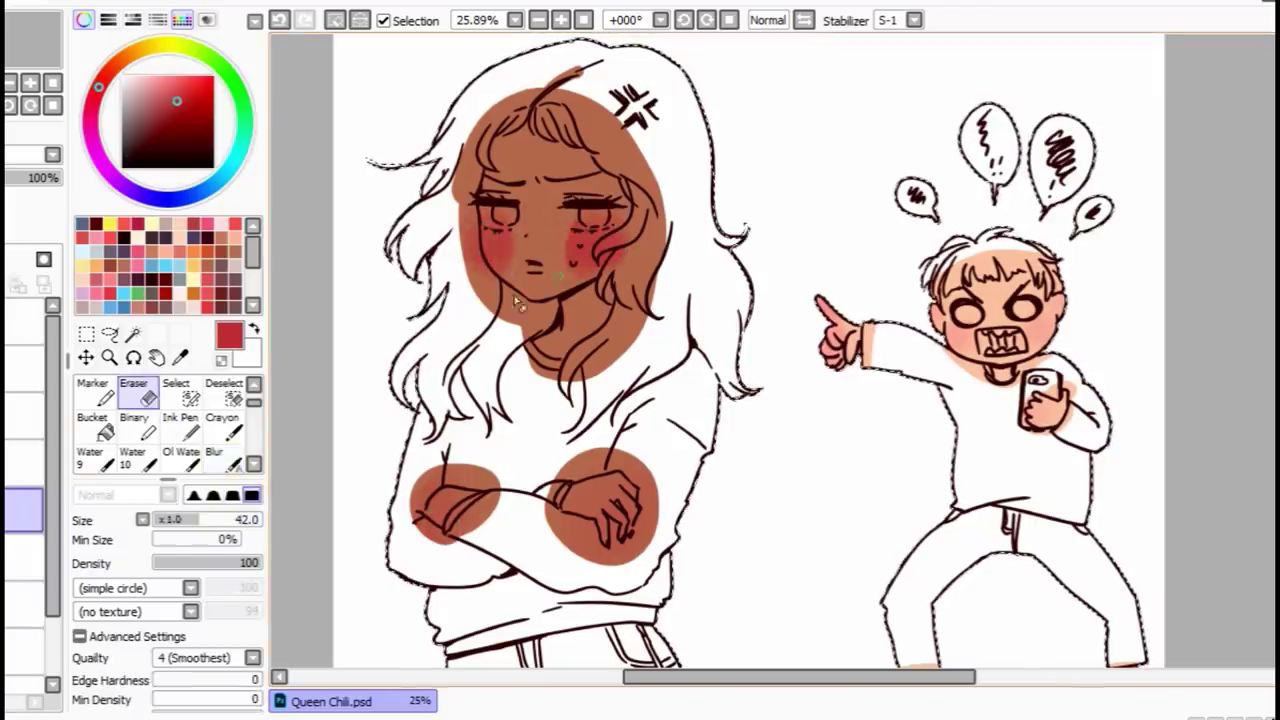
key("n")
left_click(231, 427)
left_click_drag(488, 248, 499, 280)
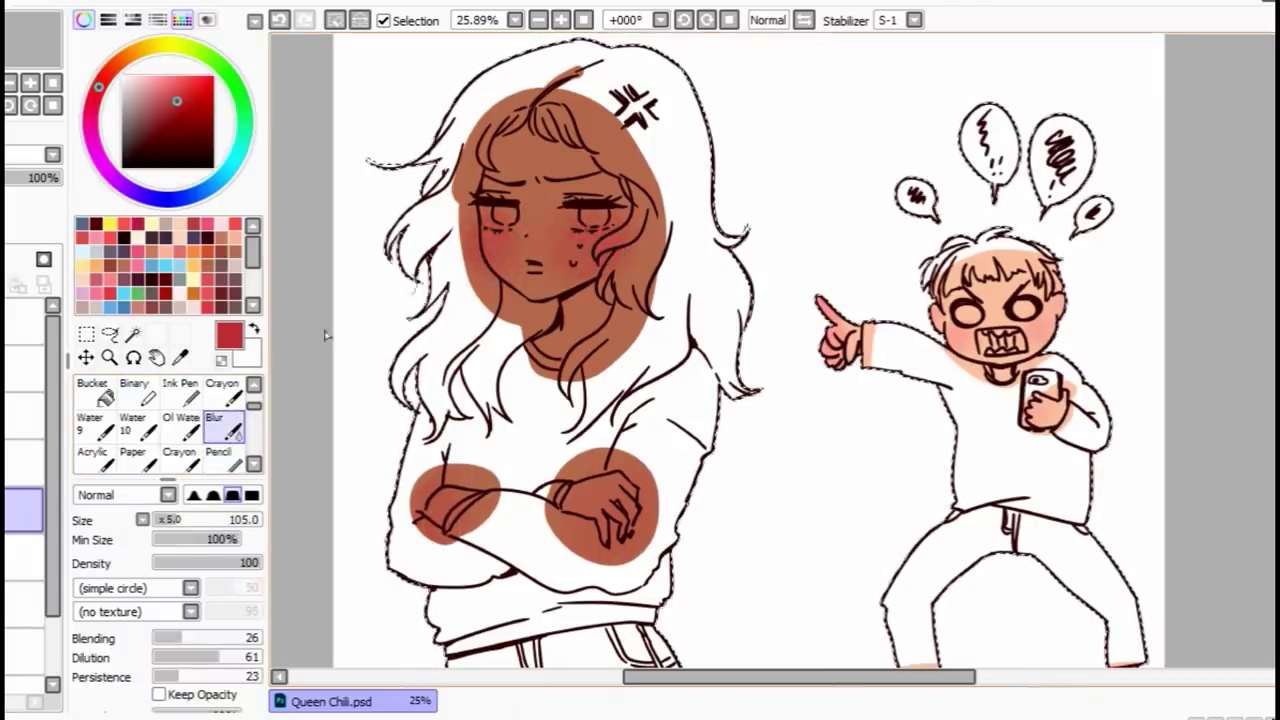
scroll(170, 425, "up", 1)
left_click(134, 425)
key("b")
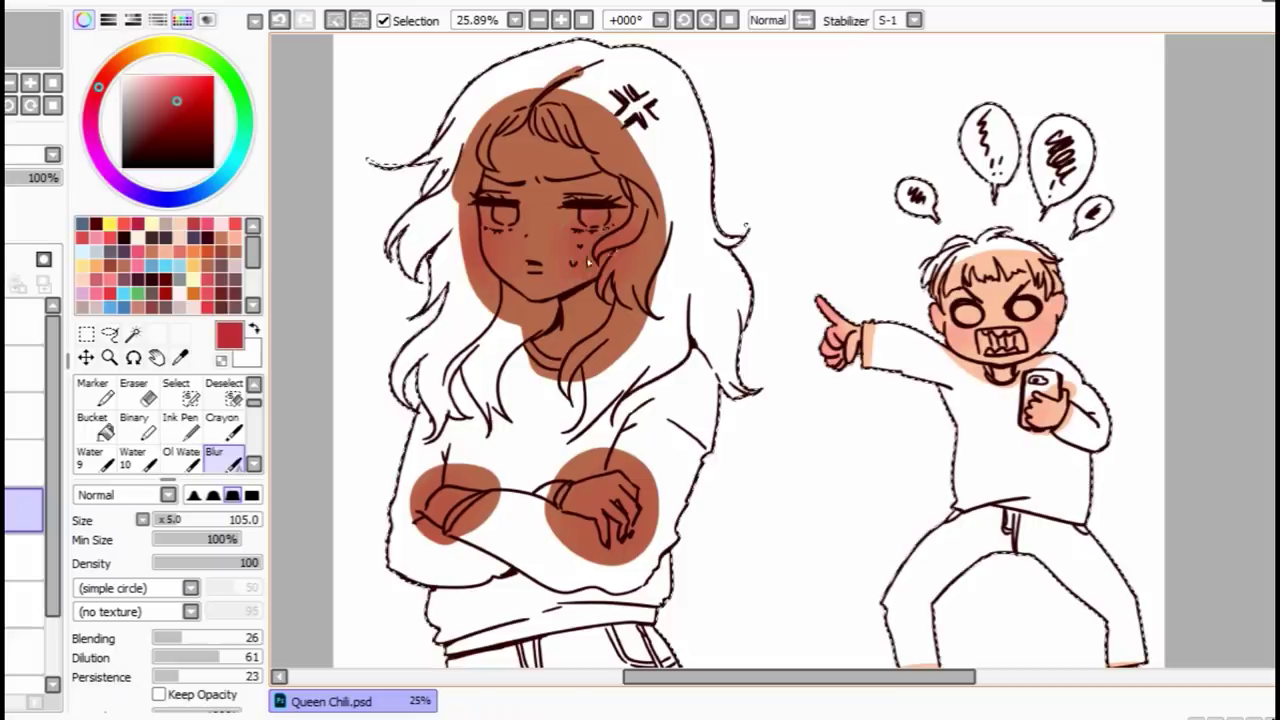
- Fill the boy's eyes with white and the inside of his mouth with red, leaving the teeth white
left_click_drag(254, 403, 254, 394)
left_click(96, 392)
left_click_drag(208, 521, 183, 521)
left_click(123, 77)
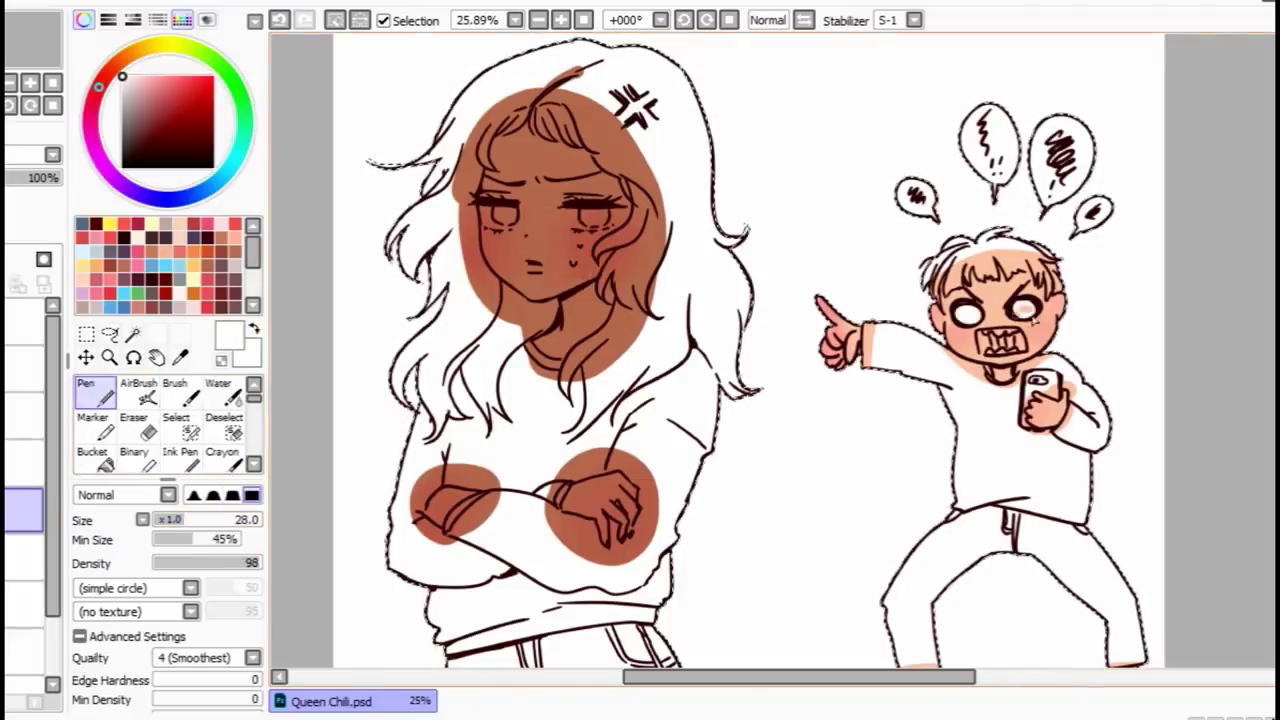
left_click(121, 292)
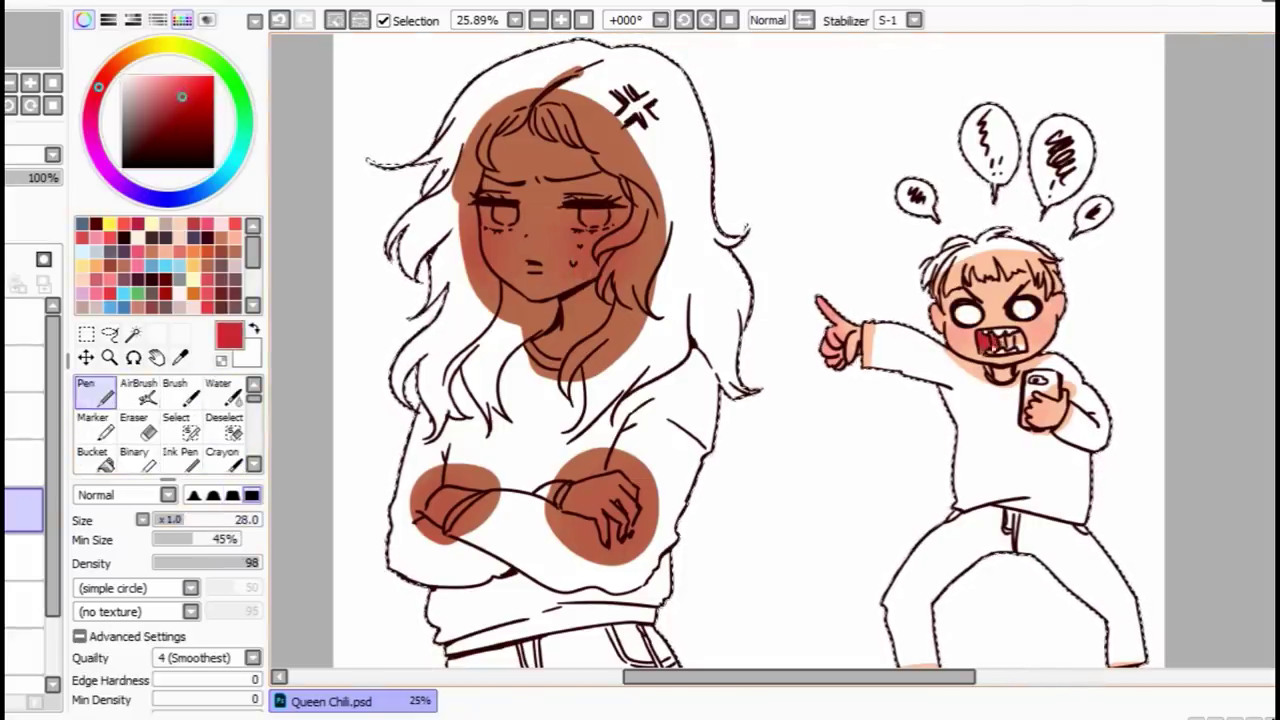
right_click(1020, 348)
right_click(1046, 335)
left_click_drag(1277, 330, 1277, 326)
- Try a reddish shadow tone on the woman's neck and undo the stroke
left_click_drag(210, 521, 214, 534)
right_click(478, 290)
left_click(174, 101)
left_click(107, 74)
left_click(202, 521)
left_click_drag(602, 294, 552, 340)
left_click(282, 20)
- Shade the woman's neck below the chin with a dark muted red
left_click(152, 128)
left_click(102, 82)
left_click(155, 119)
mouse_move(604, 290)
left_mouse_down()
mouse_move(568, 326)
mouse_move(548, 326)
mouse_move(542, 362)
mouse_move(568, 378)
left_mouse_up()
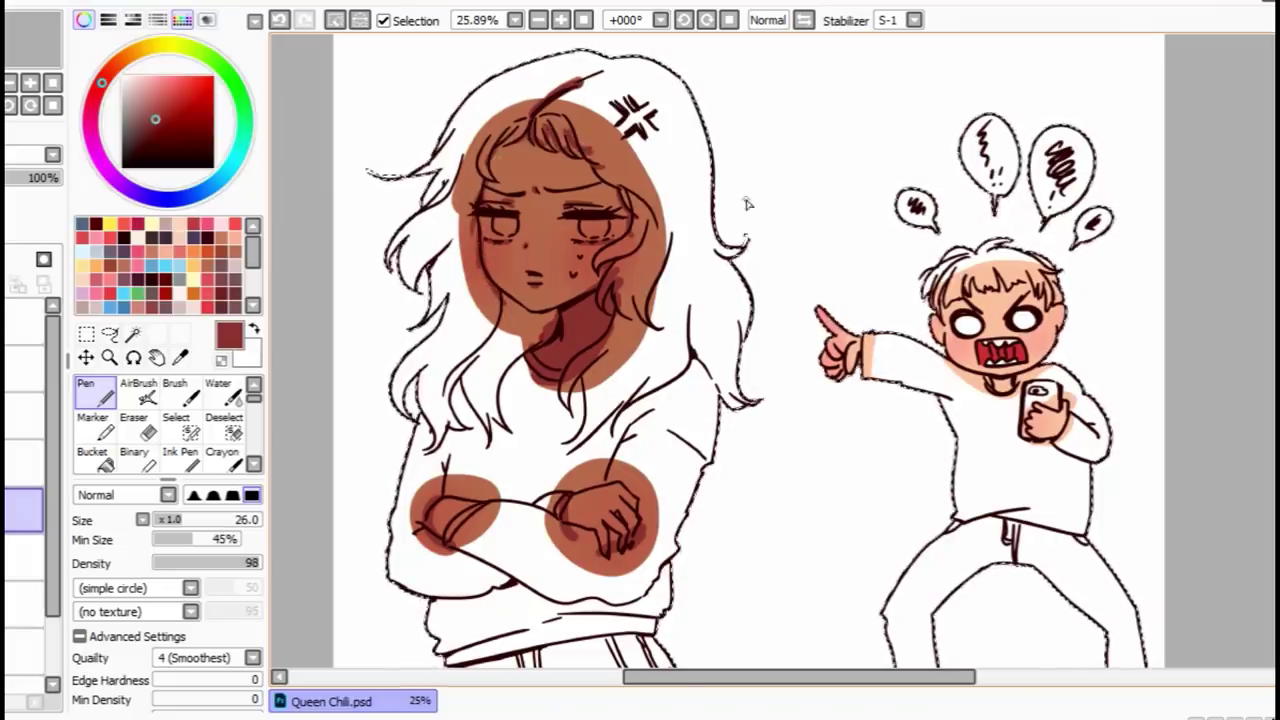
- Shade the boy's pointing hand with the muted red shadow tone
left_click_drag(784, 677, 861, 677)
left_click(193, 520)
right_click(645, 355)
right_click(602, 319)
right_click(628, 345)
left_click_drag(617, 382, 630, 352)
right_click(610, 364)
- Add muted red shadows to the boy's neck, ear, brow, phone hand and both ankles
left_click_drag(766, 380, 790, 384)
left_click_drag(710, 320, 714, 338)
mouse_move(770, 284)
left_mouse_down()
mouse_move(803, 290)
mouse_move(776, 318)
left_mouse_up()
right_click(764, 364)
right_click(776, 384)
left_click_drag(838, 408, 826, 434)
scroll(800, 420, "down", 5)
left_click_drag(688, 442, 710, 444)
left_click_drag(890, 443, 912, 445)
- Paint the woman's eyeballs white, undoing the first stroke
scroll(895, 445, "up", 4)
left_click(10, 3)
left_click_drag(876, 677, 735, 679)
left_click(64, 119)
right_click(643, 288)
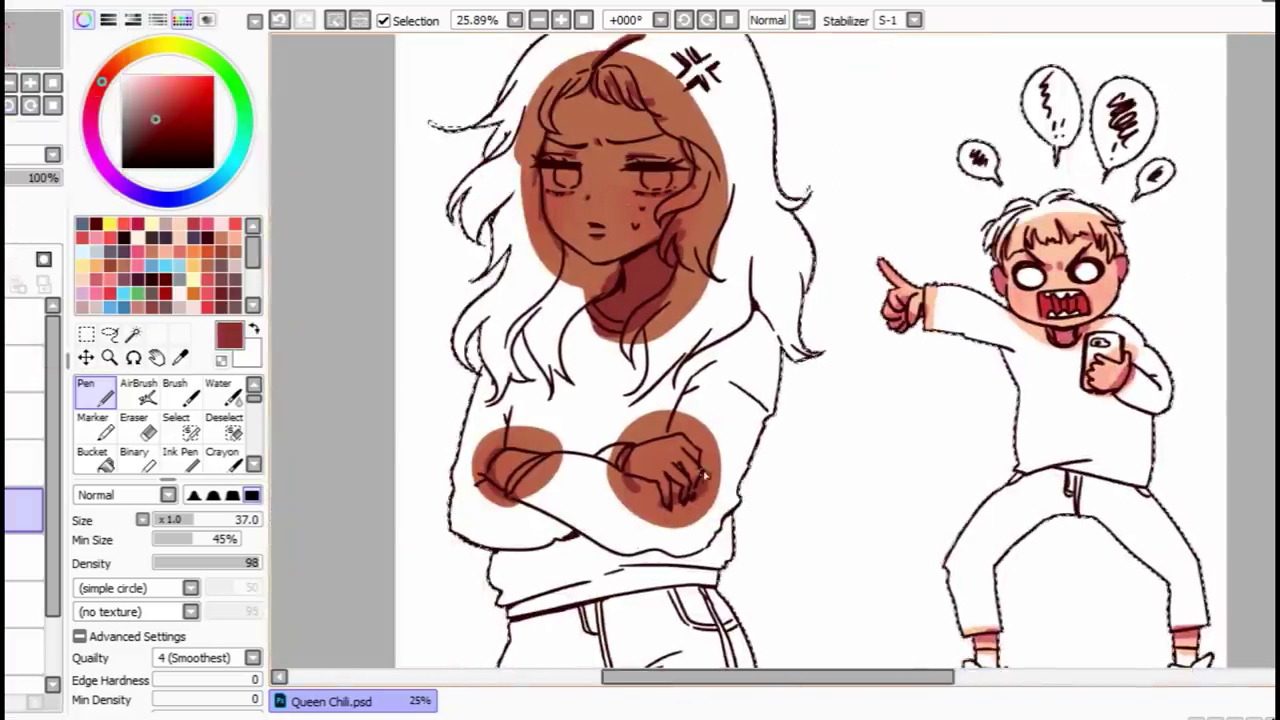
scroll(772, 350, "up", 3)
left_click(206, 520)
scroll(772, 350, "up", 3)
right_click(384, 255)
mouse_move(428, 232)
left_mouse_down()
mouse_move(458, 256)
mouse_move(476, 244)
left_mouse_up()
left_click(280, 20)
left_click(187, 520)
left_click_drag(578, 232, 605, 252)
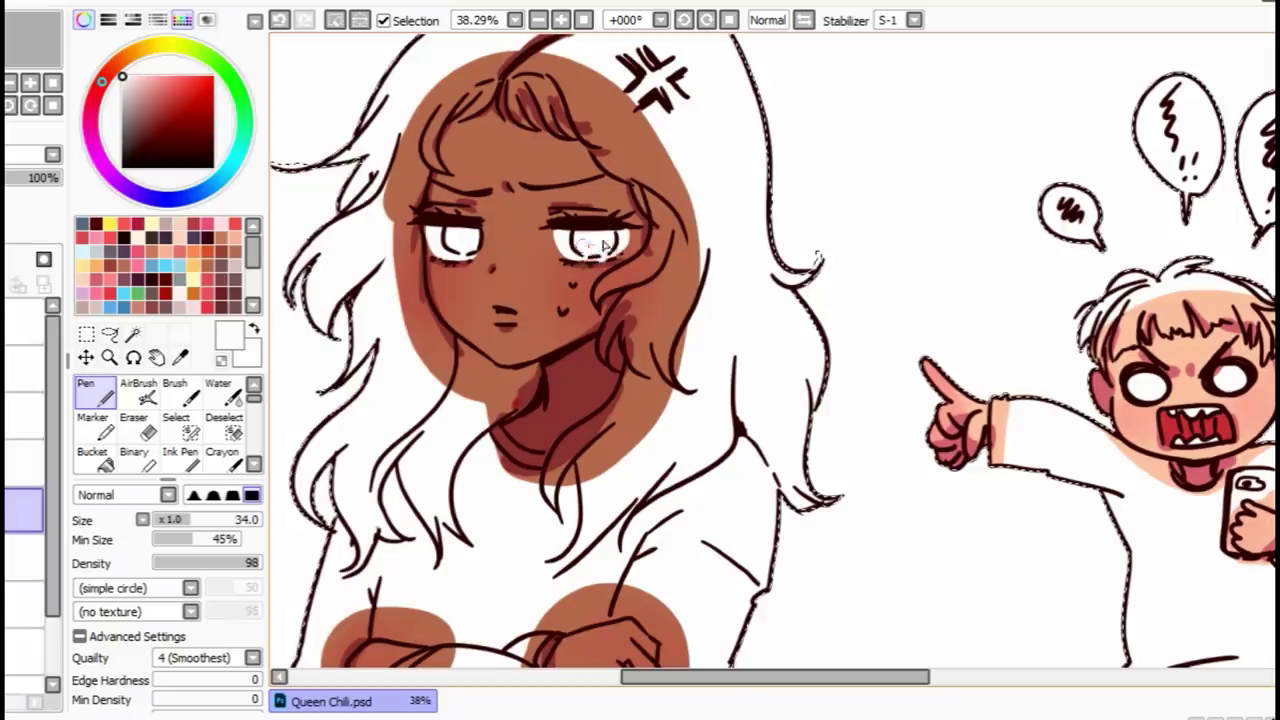
- Shade the upper part of the woman's eye whites greyish pink and fill the irises with dark red
left_click_drag(430, 234, 482, 232)
left_click_drag(556, 236, 640, 231)
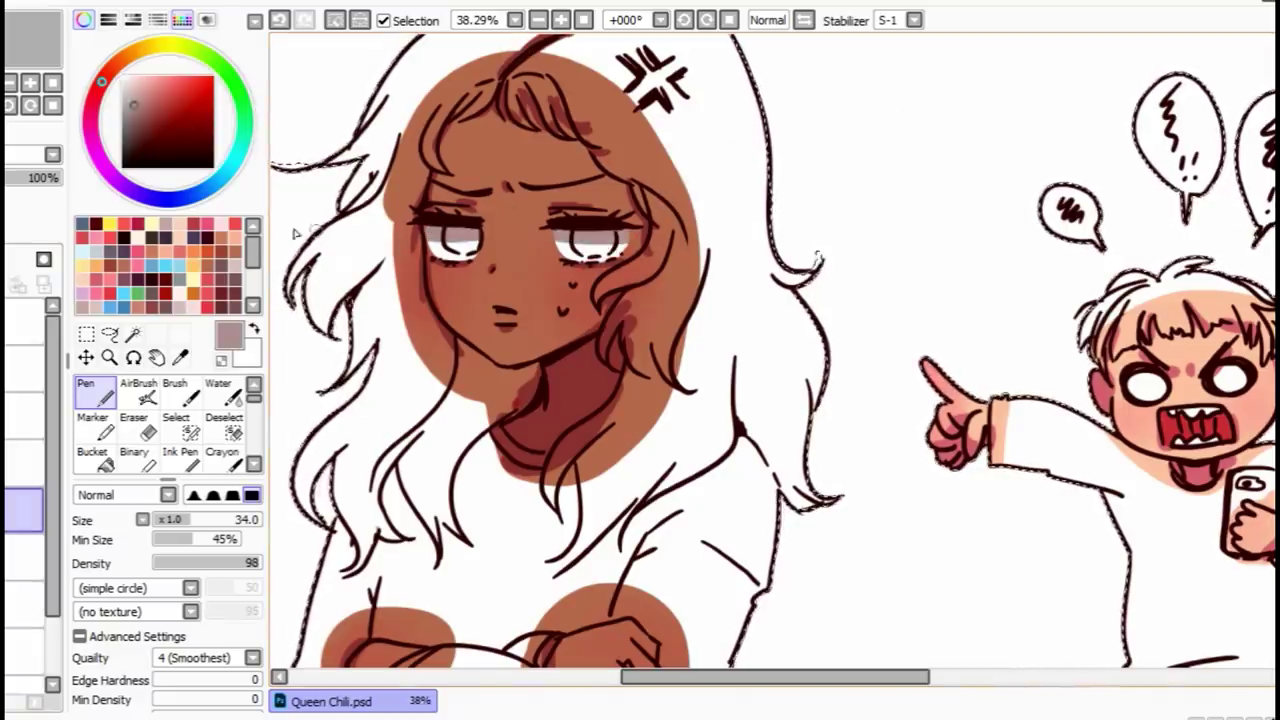
left_click(452, 233)
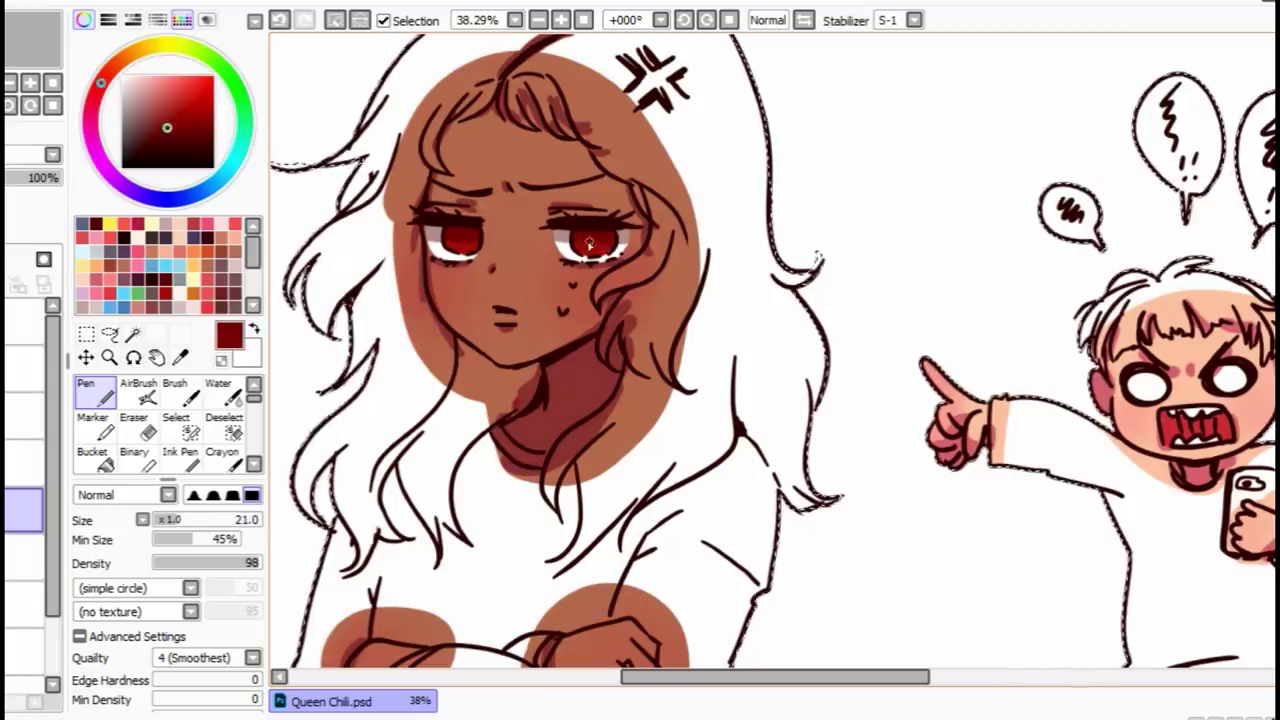
- Add light peach highlights and darker red pupil details to both of the woman's irises
left_click(193, 265)
left_click(457, 250)
key("ctrl+z")
left_click(84, 264)
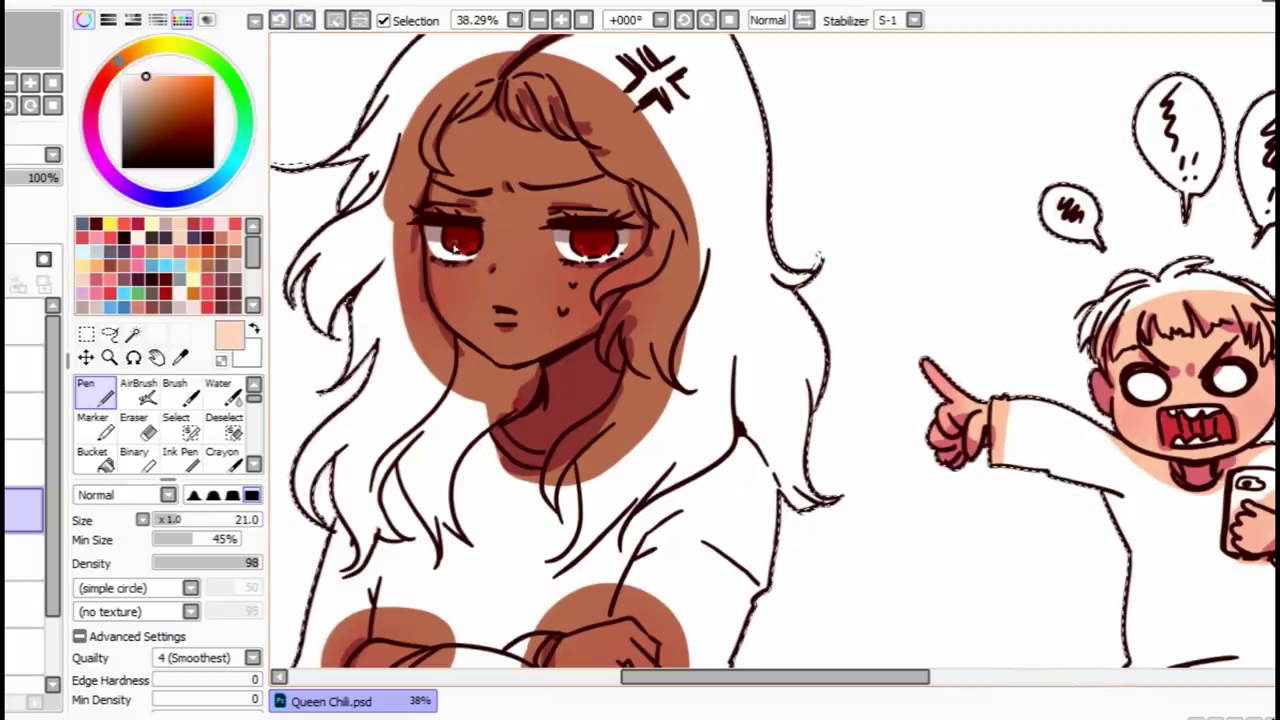
left_click(581, 246)
left_click(450, 237, "alt")
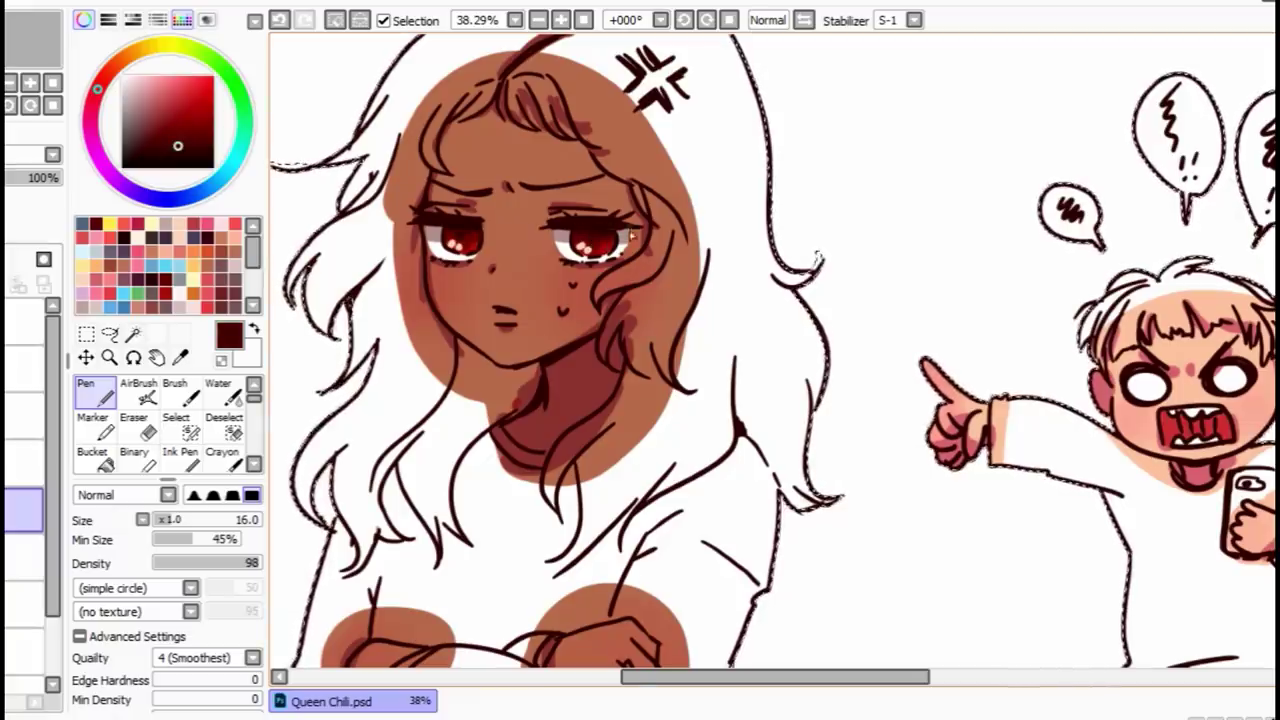
left_click(597, 244, "alt")
- Colour the woman's lips dark red, soften them into the skin and add a light highlight
left_click(196, 519)
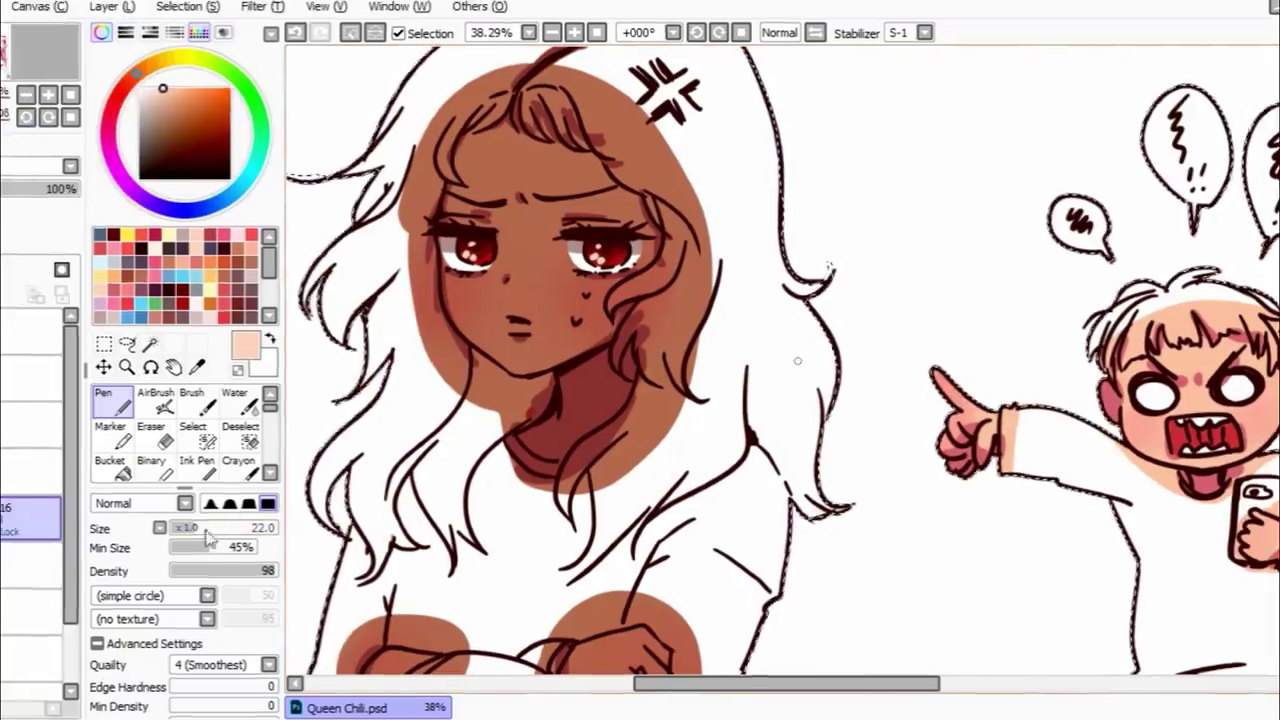
left_click(190, 520)
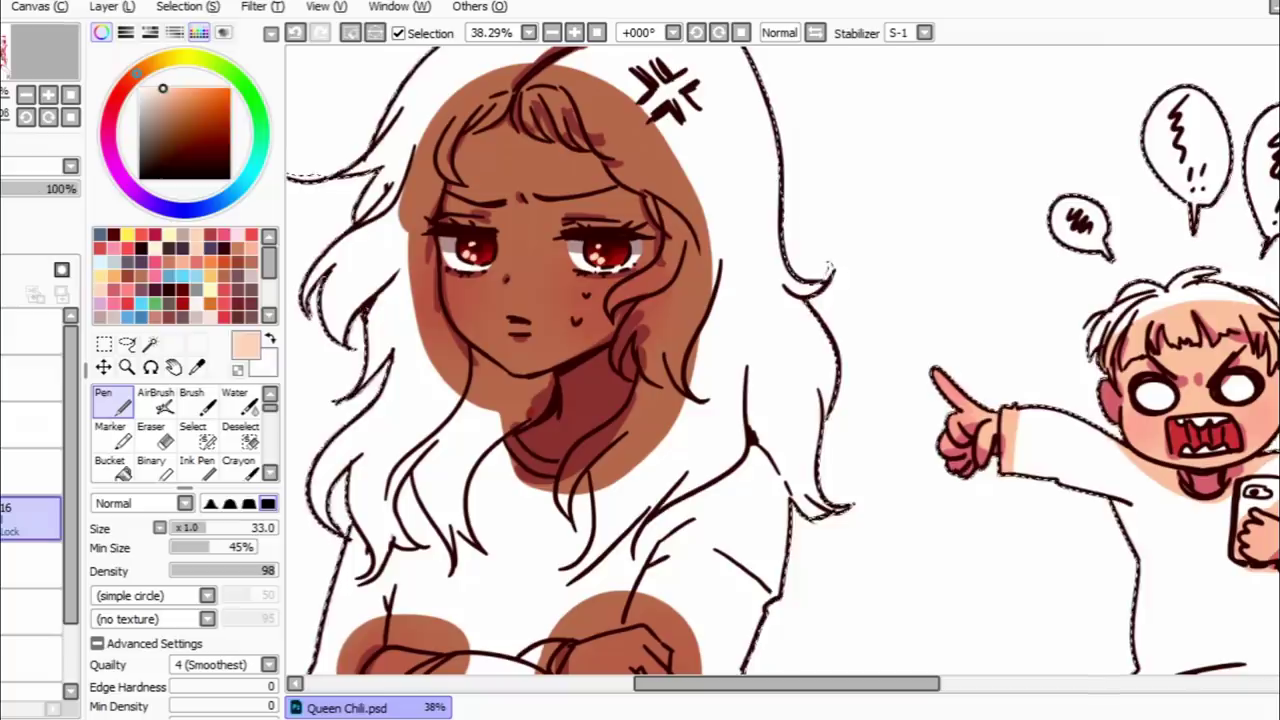
left_click(570, 290, "alt")
left_click_drag(518, 330, 512, 322)
scroll(248, 470, "down", 1)
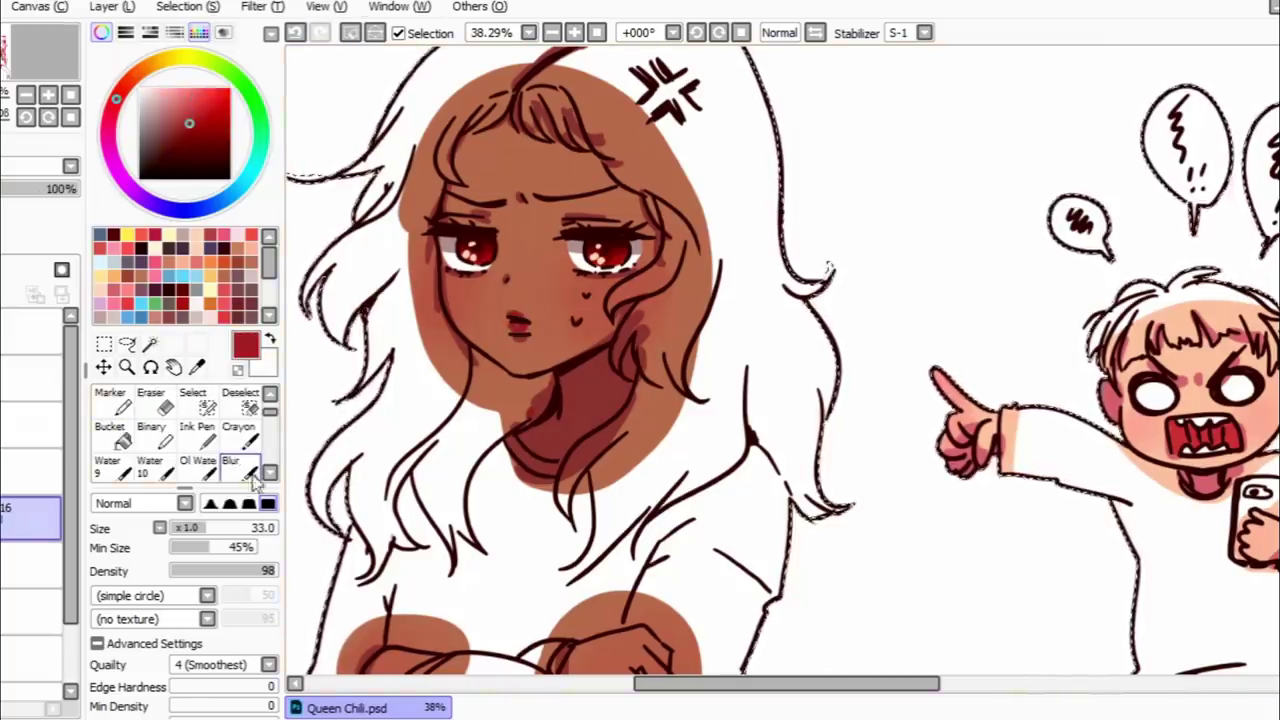
left_click(248, 471)
left_click(271, 393)
left_click(112, 402)
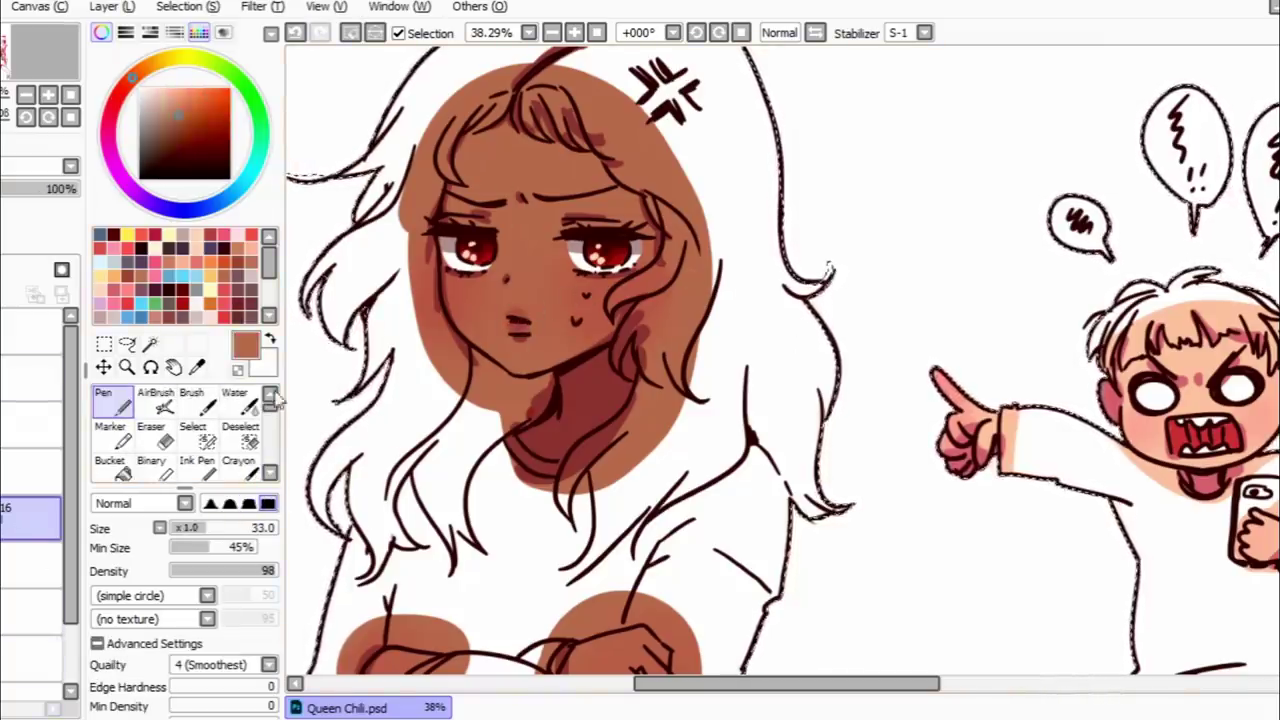
left_click(197, 248)
- Paint the sweat drops on the woman's cheek light blue at 52% opacity and merge the layer down
left_click(142, 303)
left_click_drag(574, 315, 580, 314)
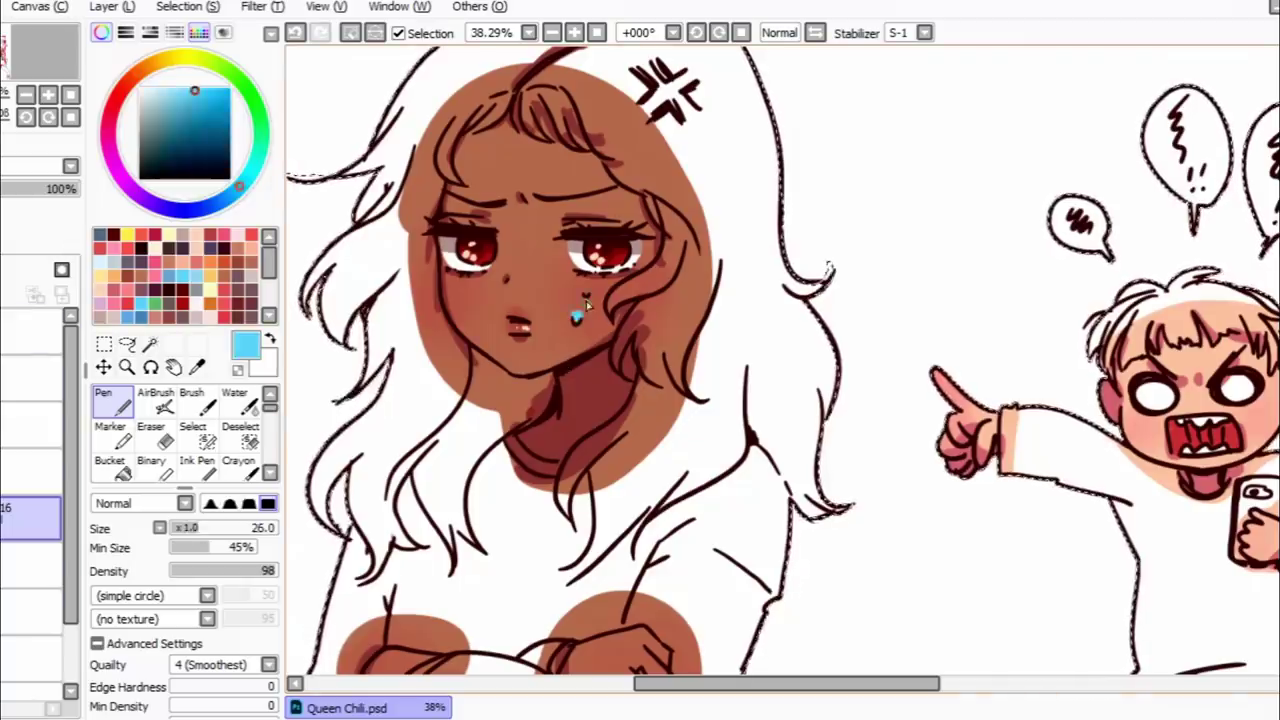
key("ctrl+z")
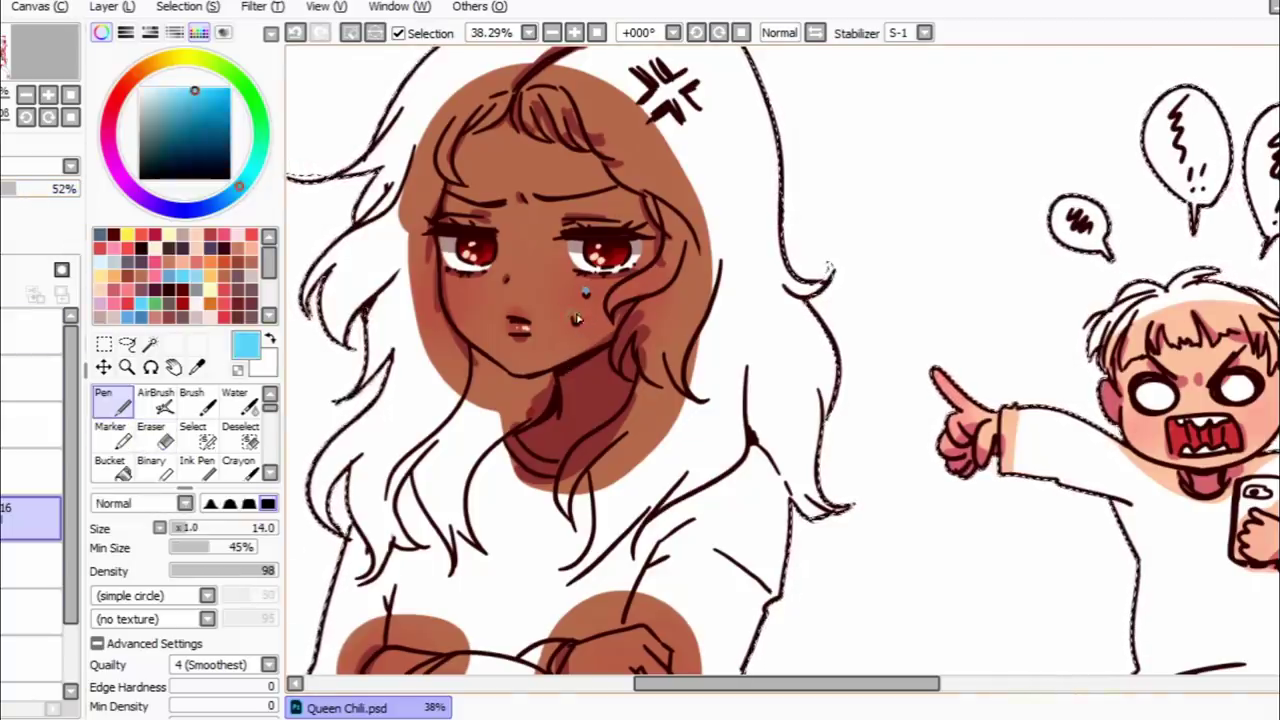
left_click(577, 318)
left_click(156, 436)
left_click(112, 402)
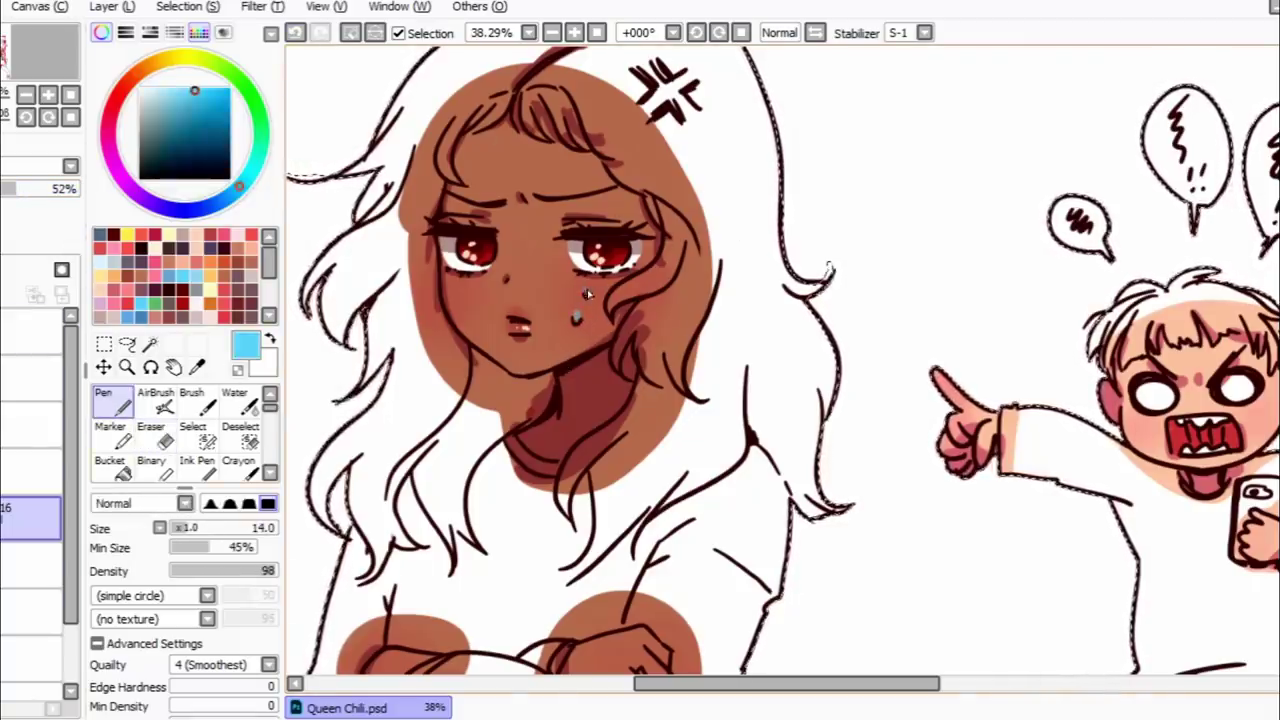
key("ctrl+e")
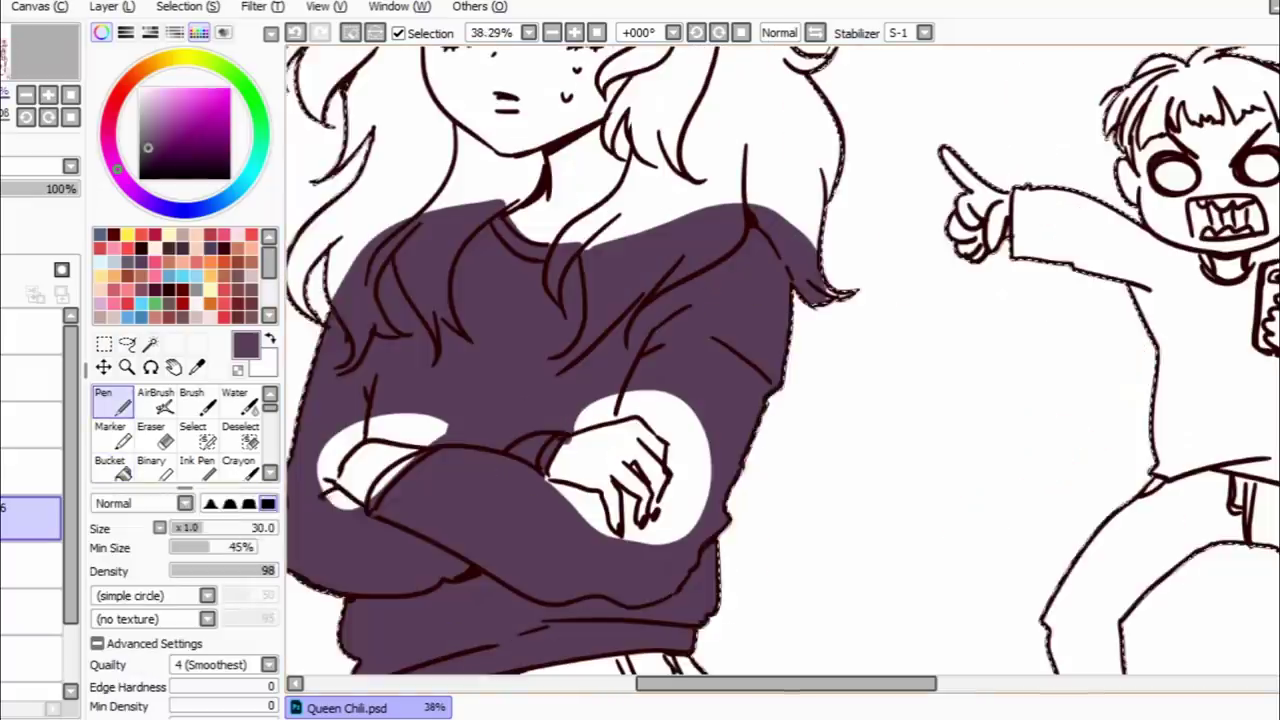
- Extend the dark purple sweater colour around the woman's tucked hand
left_click_drag(348, 506, 327, 489)
left_click_drag(344, 440, 326, 478)
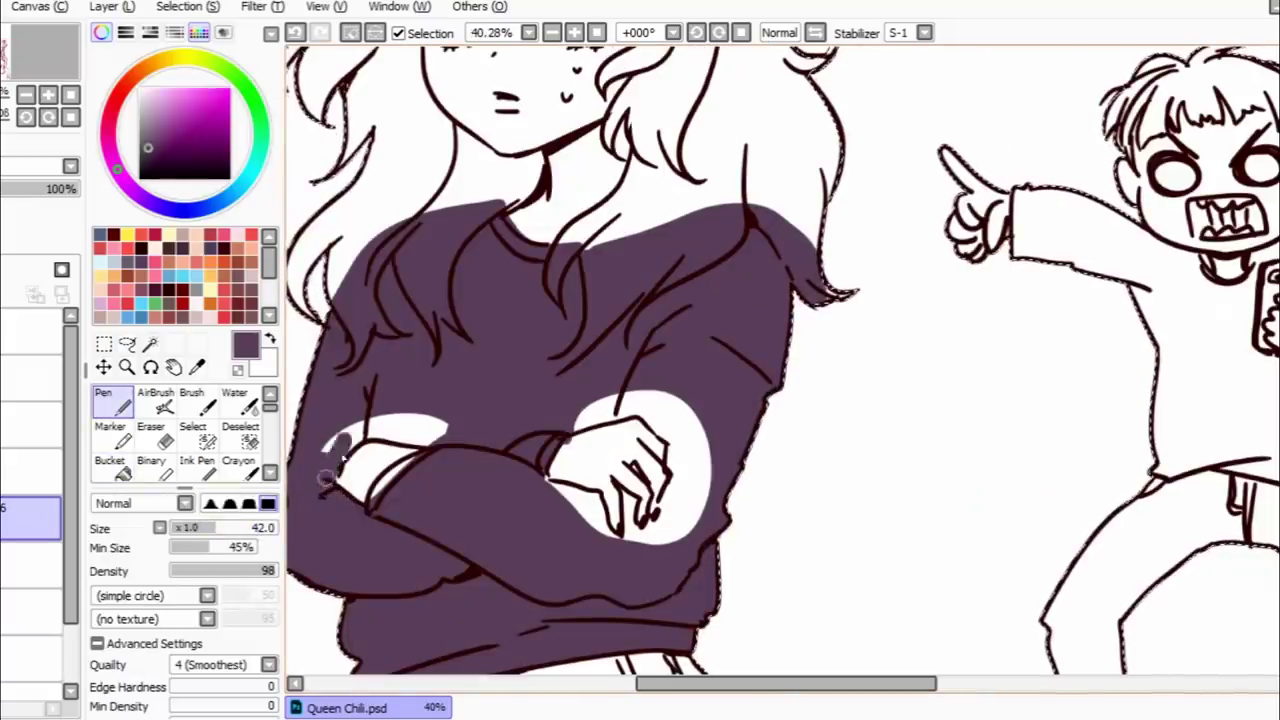